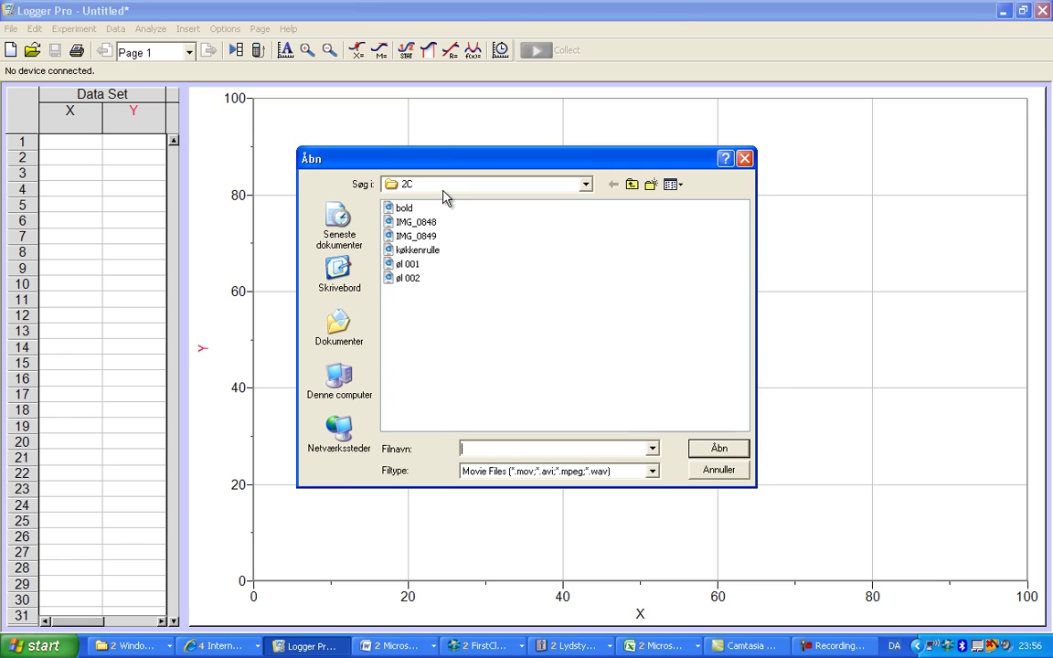
Step: Insert the køkkenrulle movie, move it up so its playback controls are reachable, and play it through
click(403, 253)
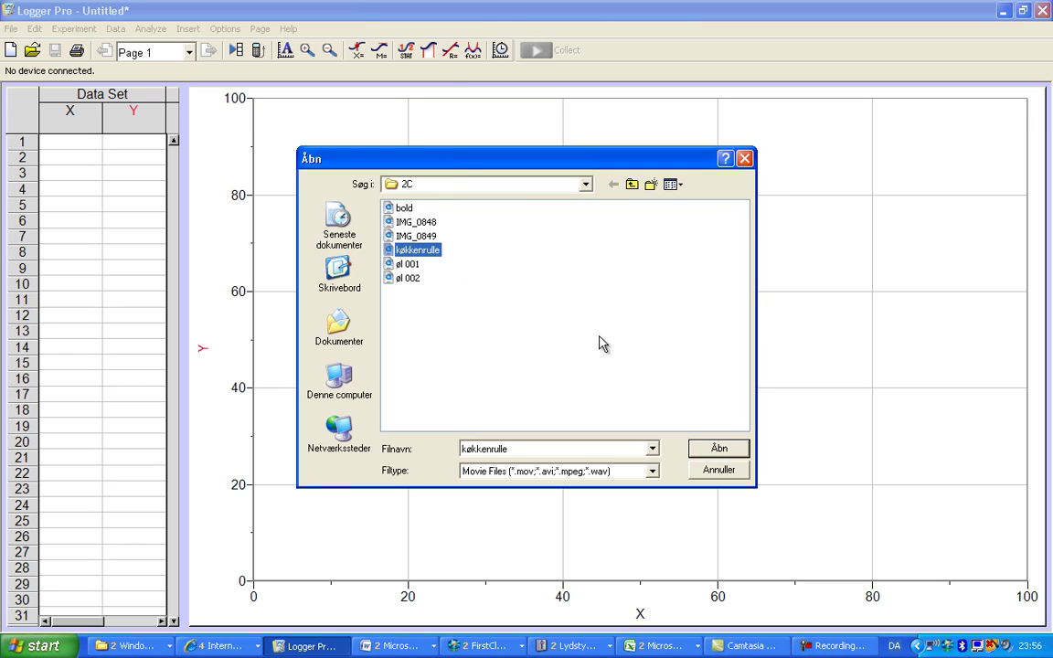
click(712, 448)
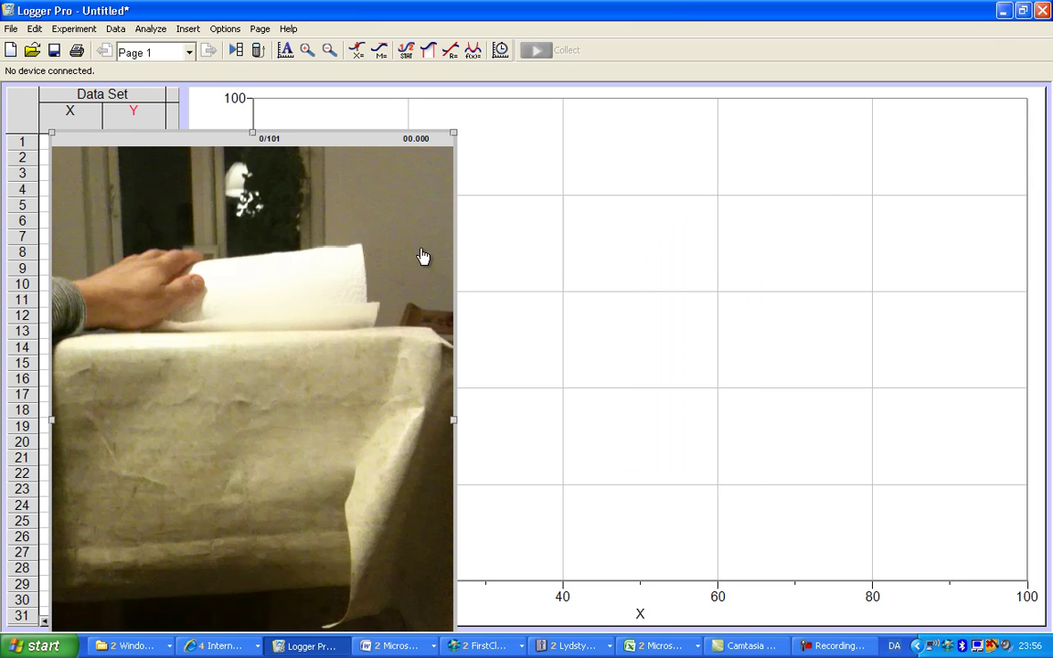
drag(315, 138, 354, 99)
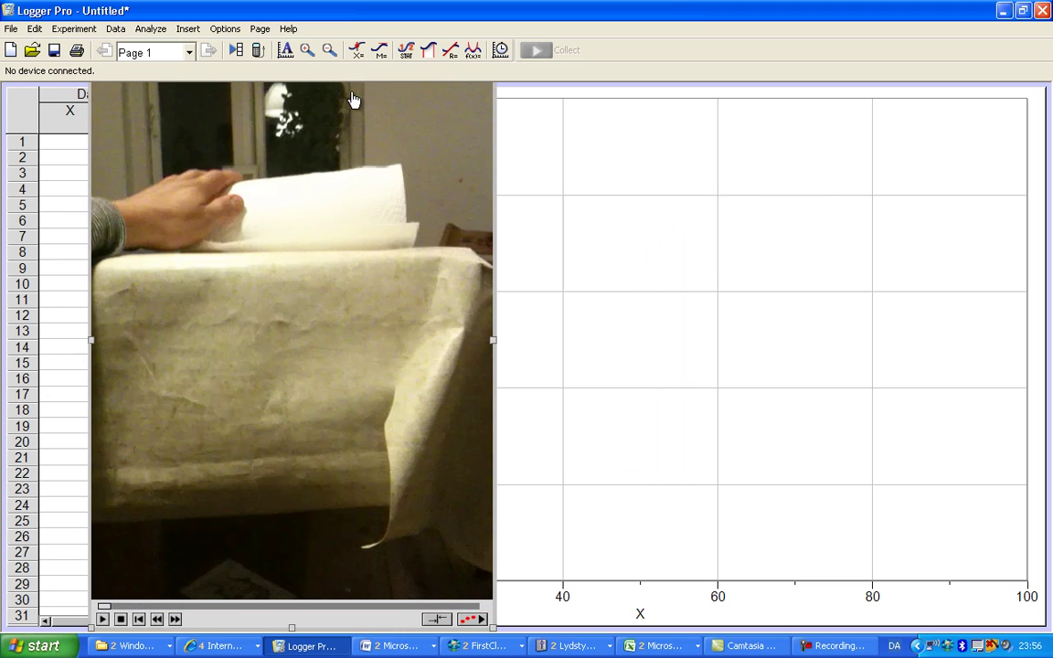
click(101, 620)
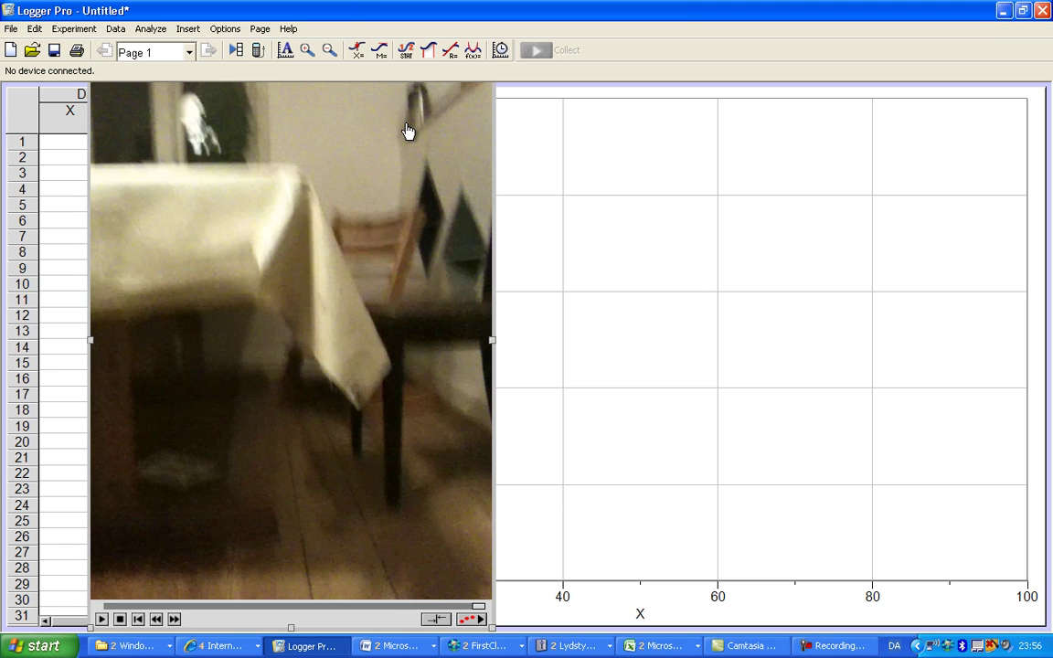
Step: Enable video analysis for the movie with the Add Point tool active and rewind it to the first frame
click(468, 621)
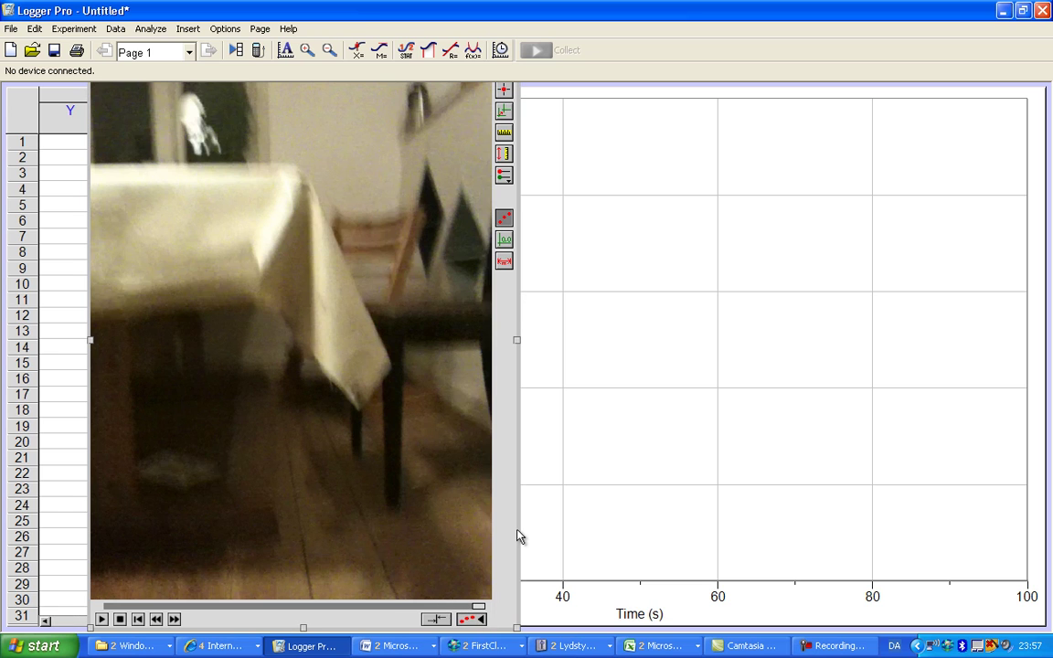
click(503, 91)
click(138, 620)
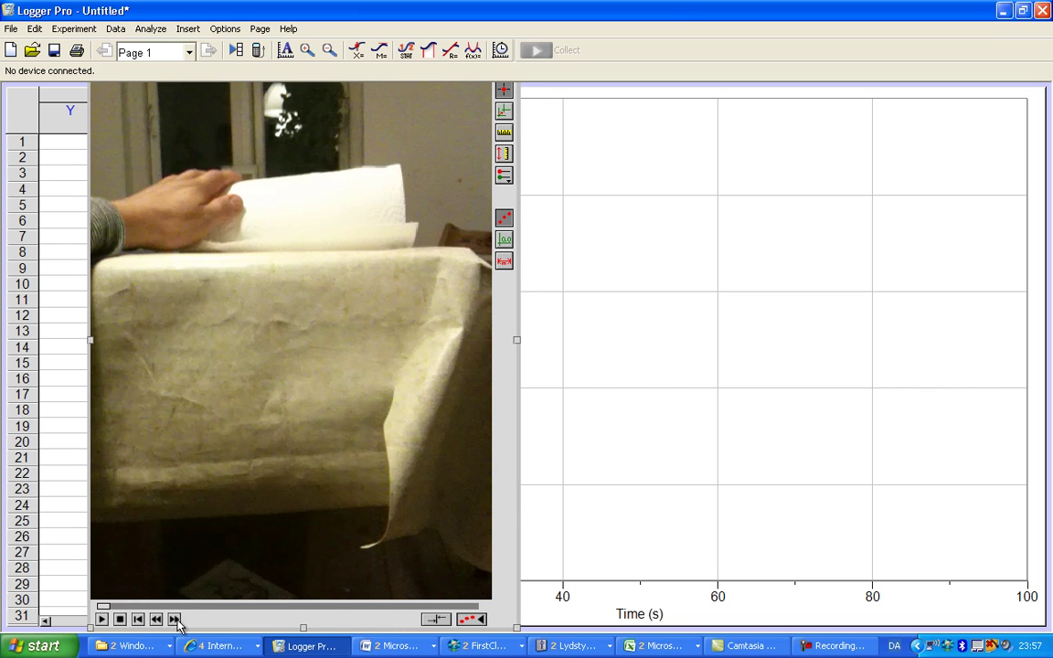
Step: Play the movie and scrub back to the moment shortly before the paper towel roll leaves the table
click(174, 620)
click(103, 620)
click(123, 620)
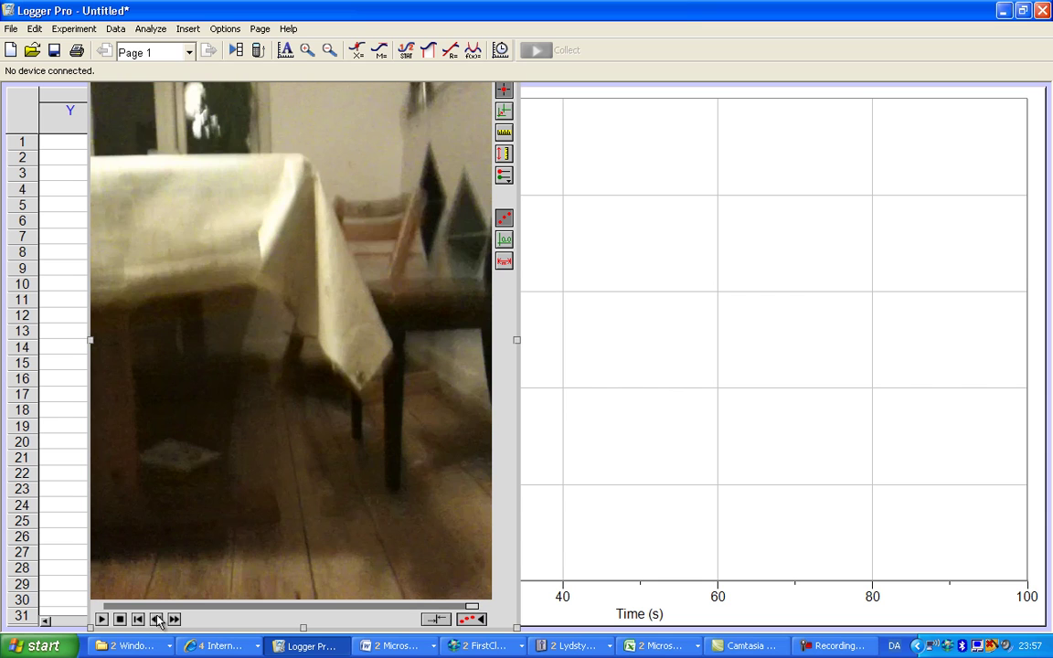
click(156, 618)
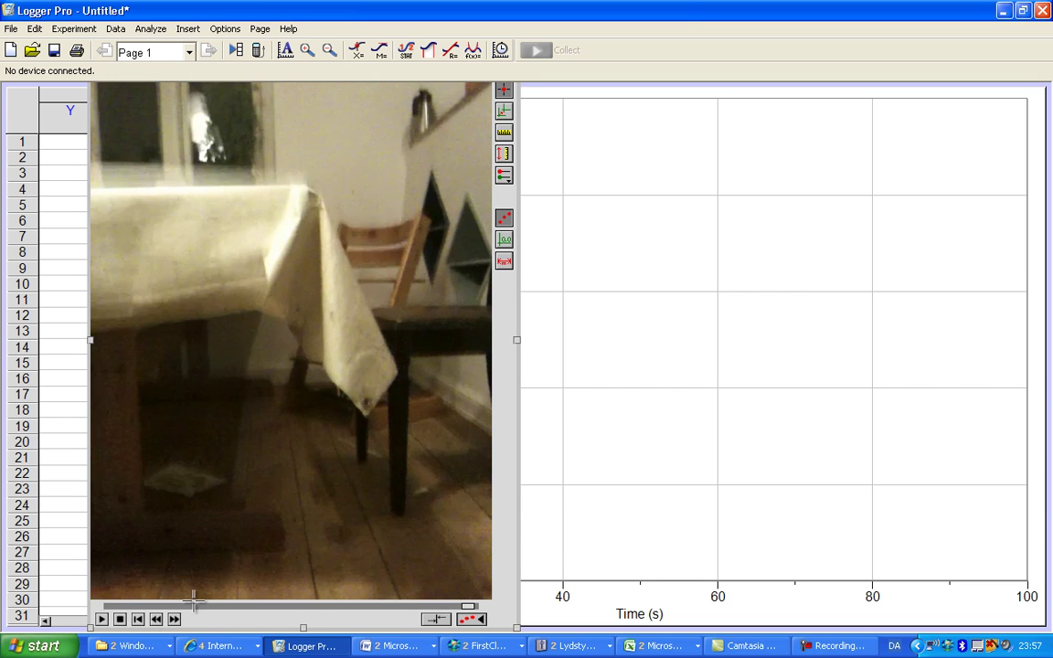
click(459, 605)
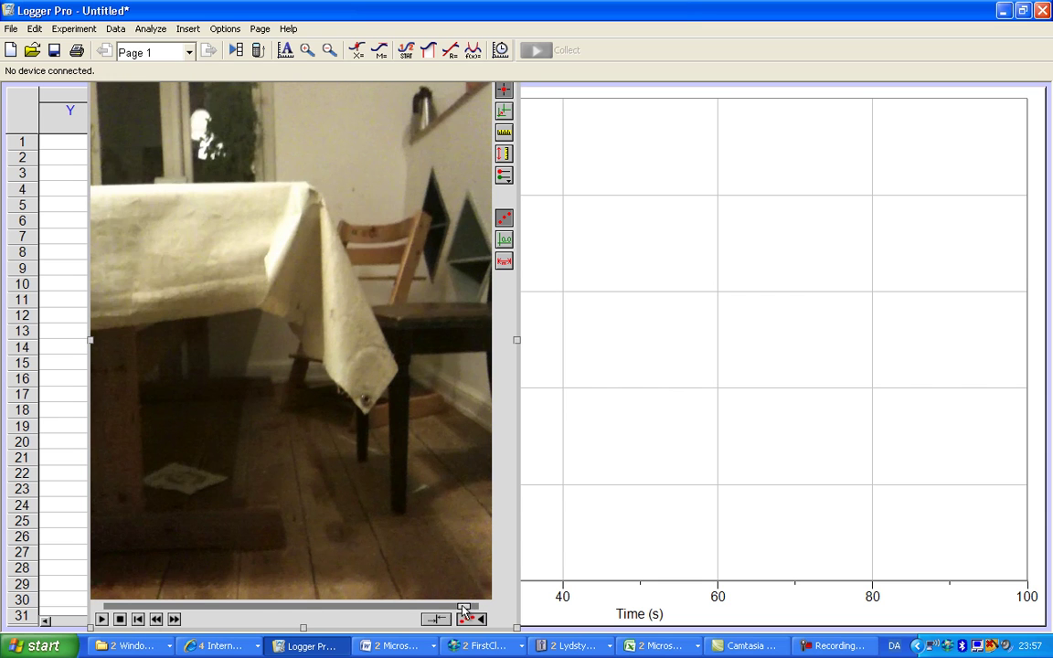
drag(464, 608, 355, 610)
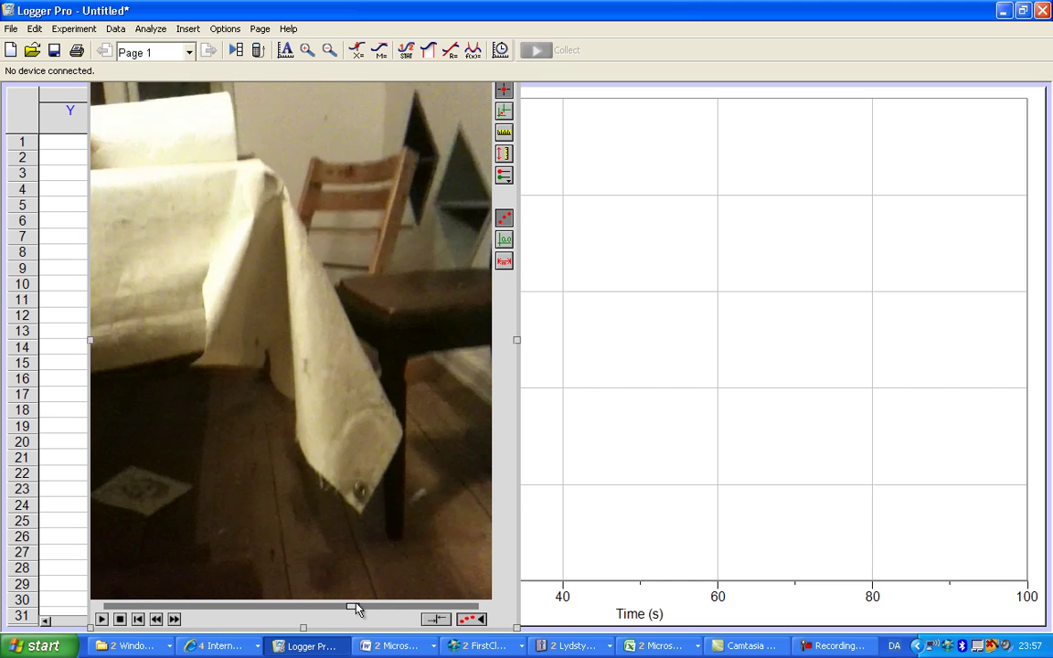
Step: Advance the movie frame by frame through the roll's fall and go back to the frame where the fall begins
click(175, 619)
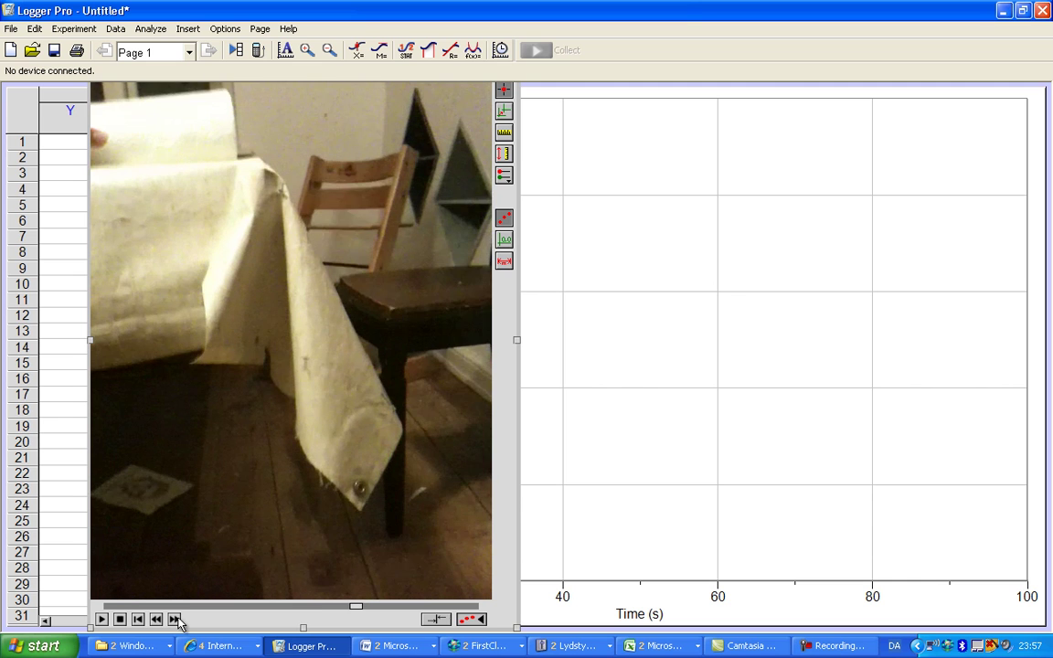
click(175, 620)
click(175, 620)
click(174, 619)
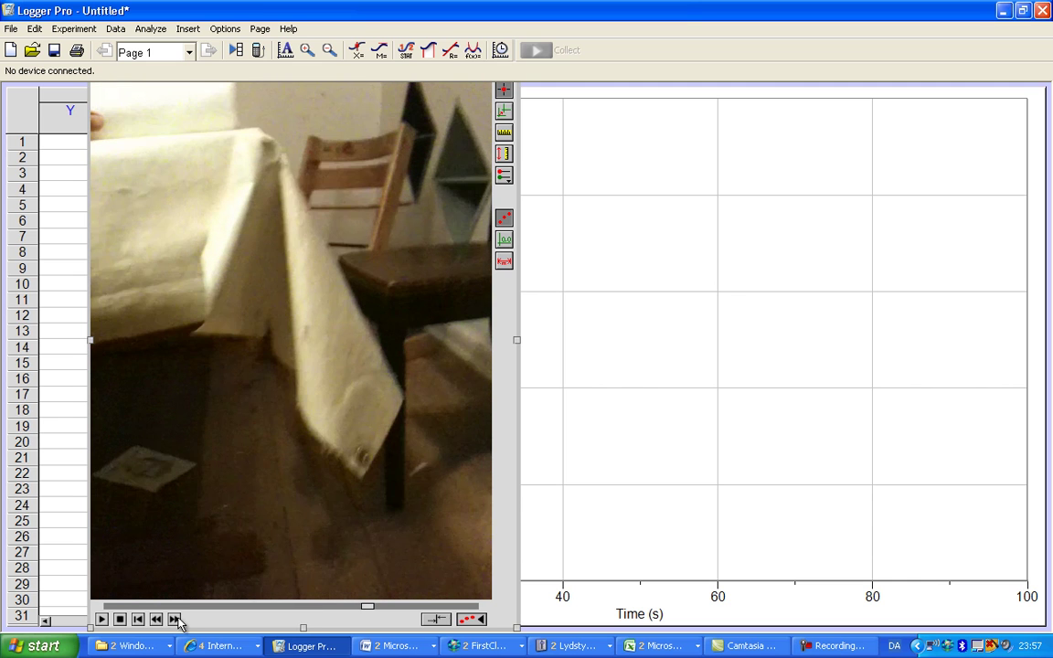
click(174, 620)
click(175, 619)
click(175, 620)
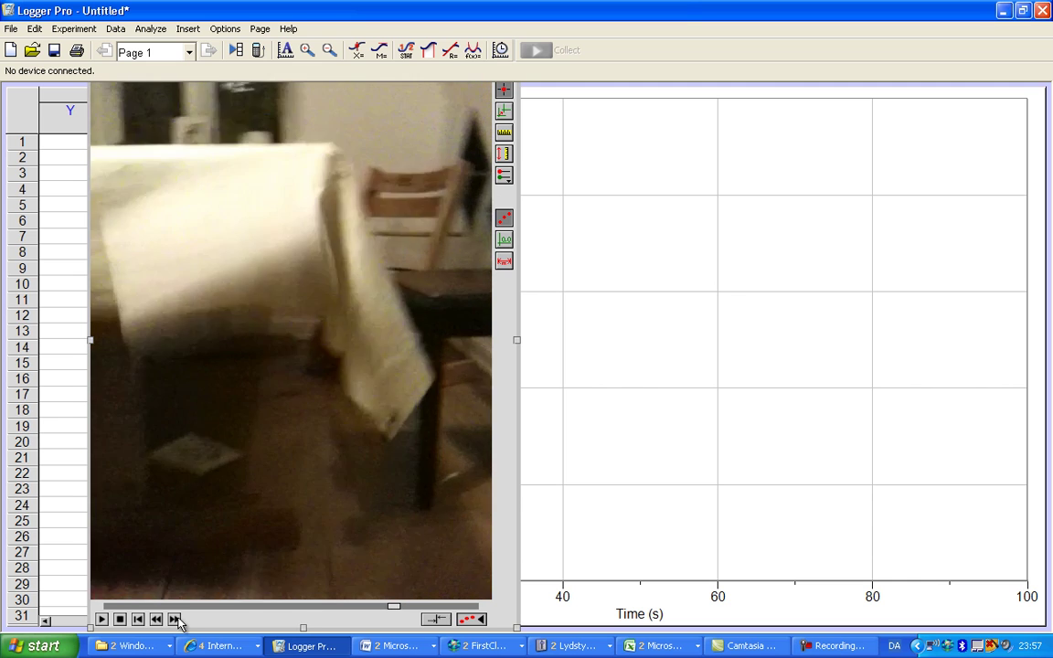
click(155, 620)
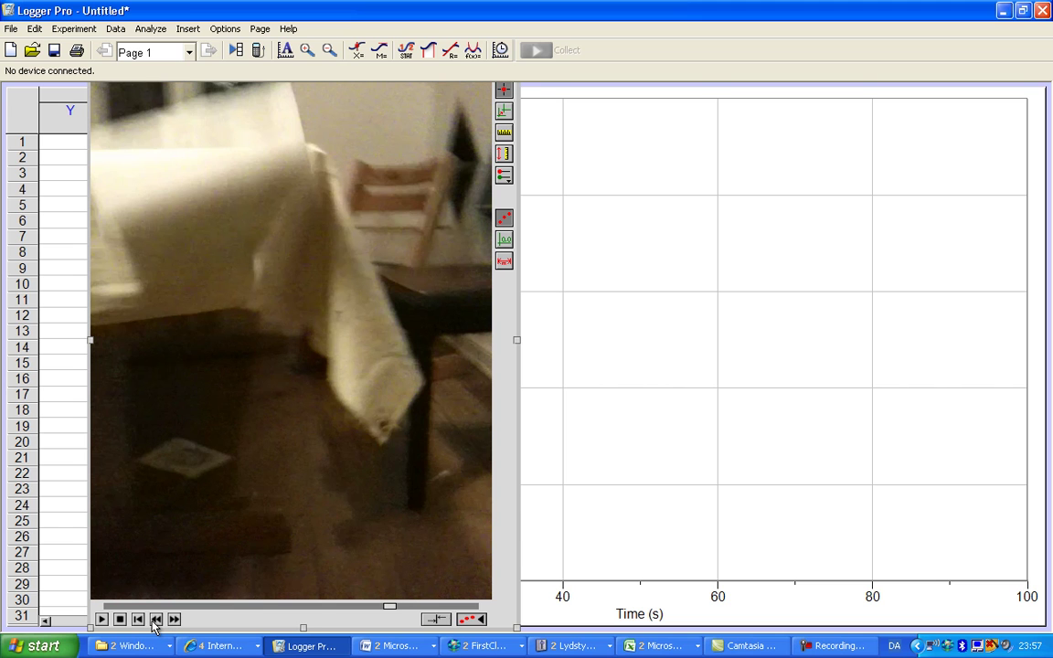
click(155, 620)
click(155, 621)
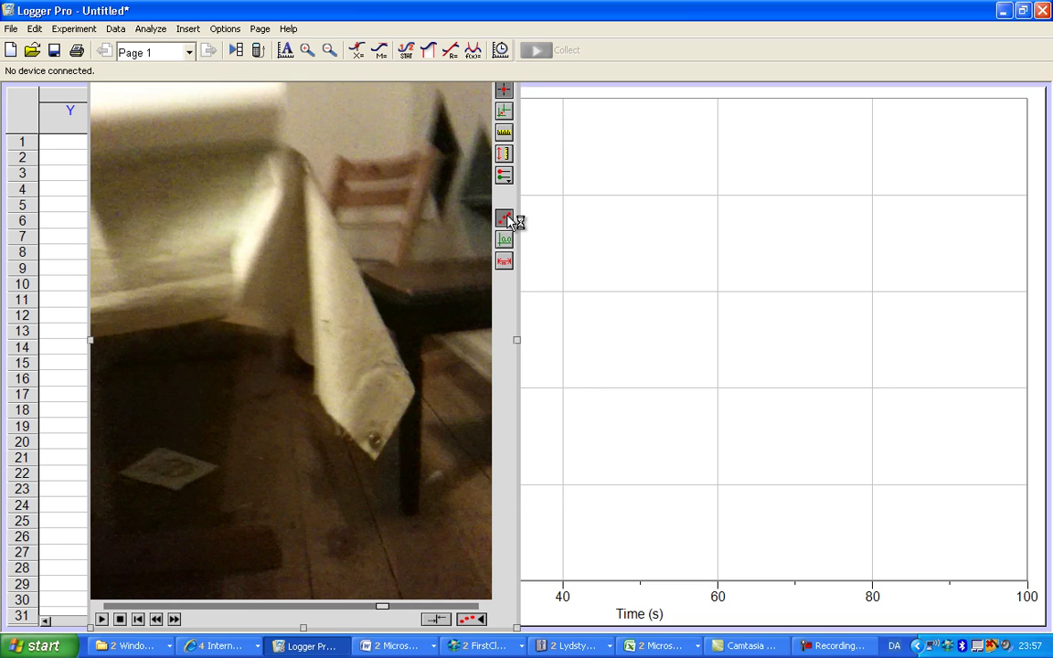
Step: Mark the falling roll's position in six consecutive frames, from the tabletop down to the floor
click(182, 159)
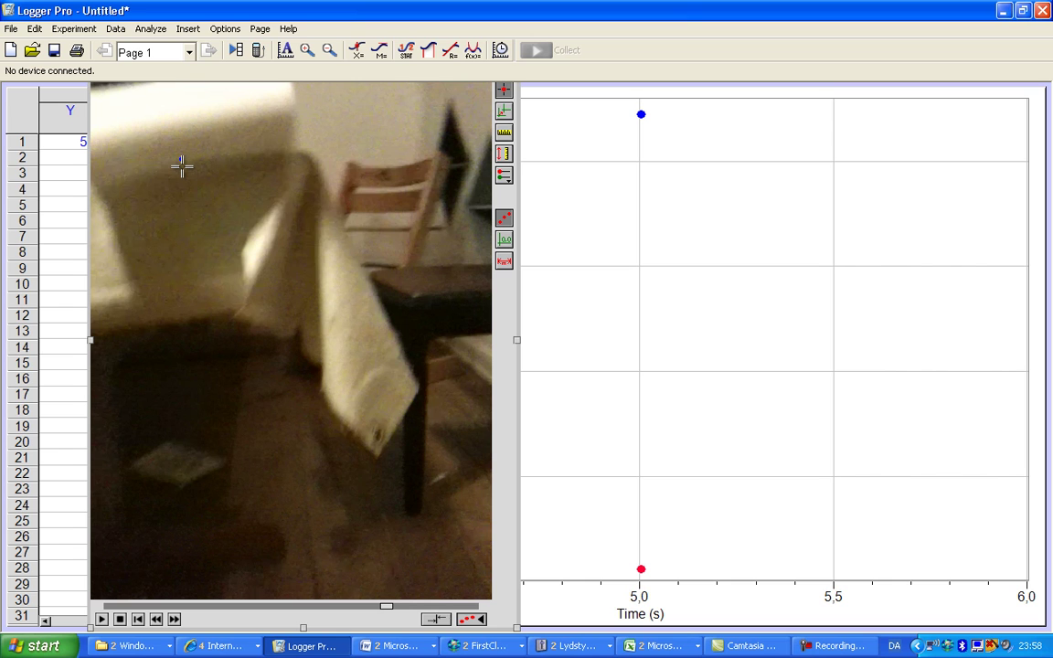
click(181, 164)
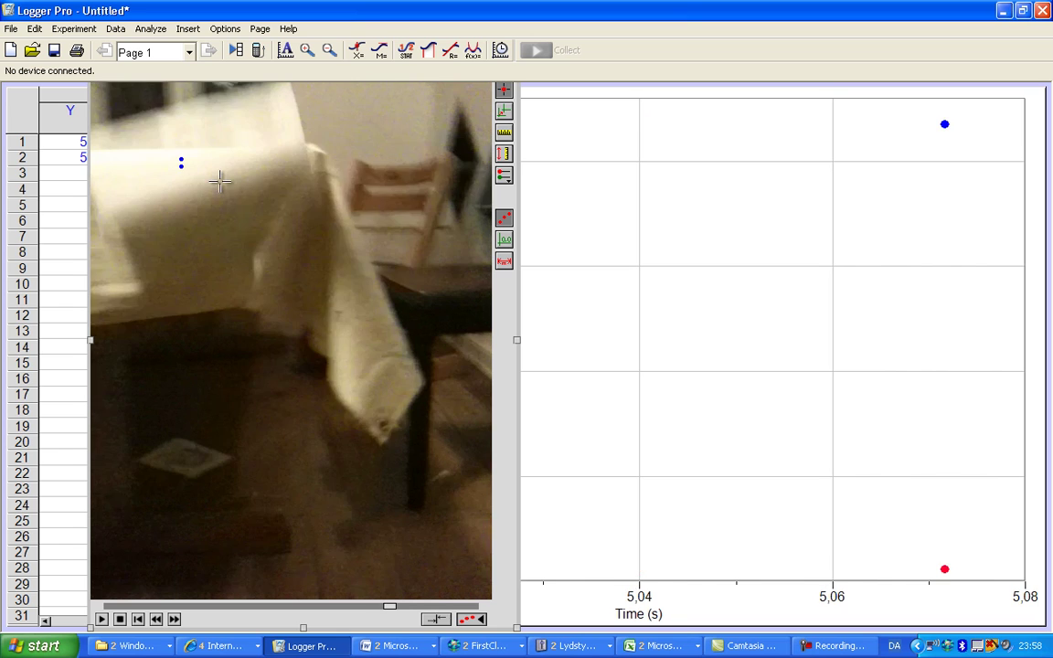
click(204, 262)
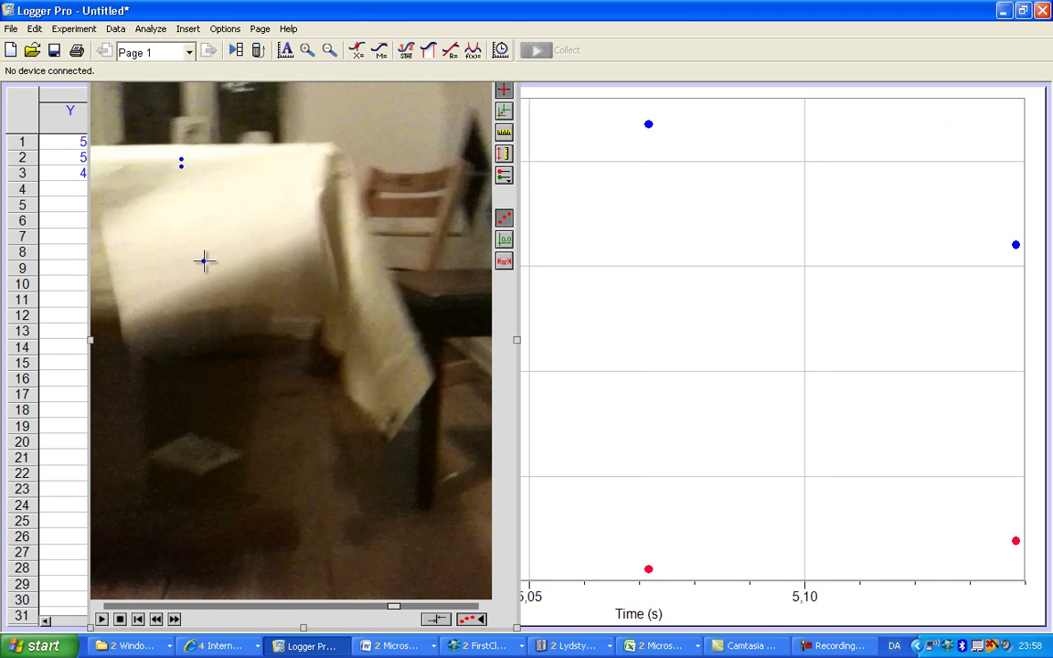
click(218, 344)
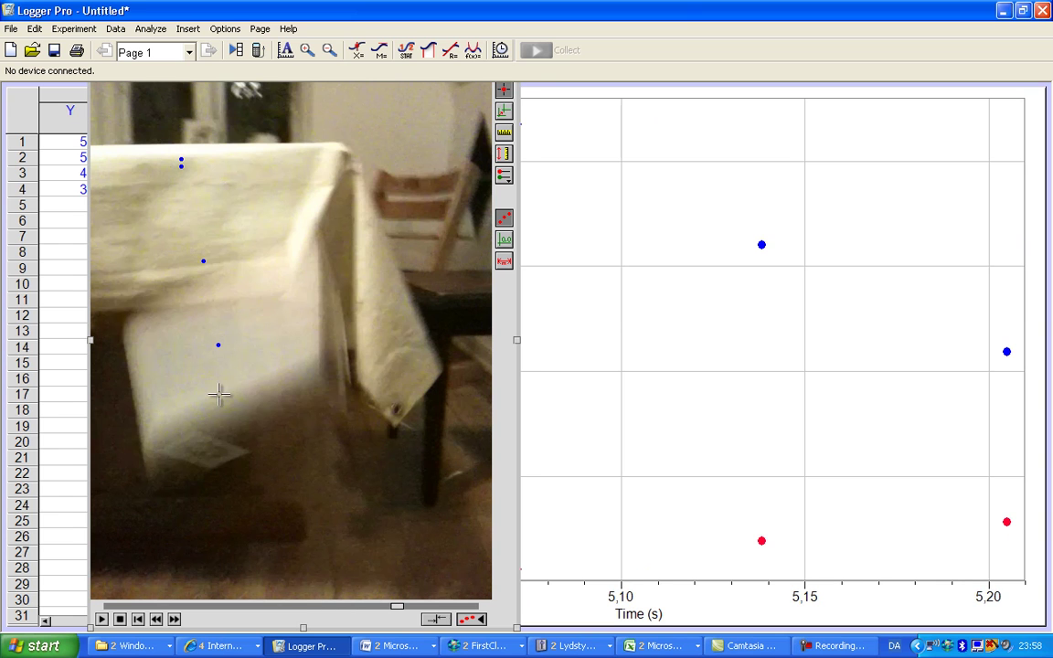
click(229, 460)
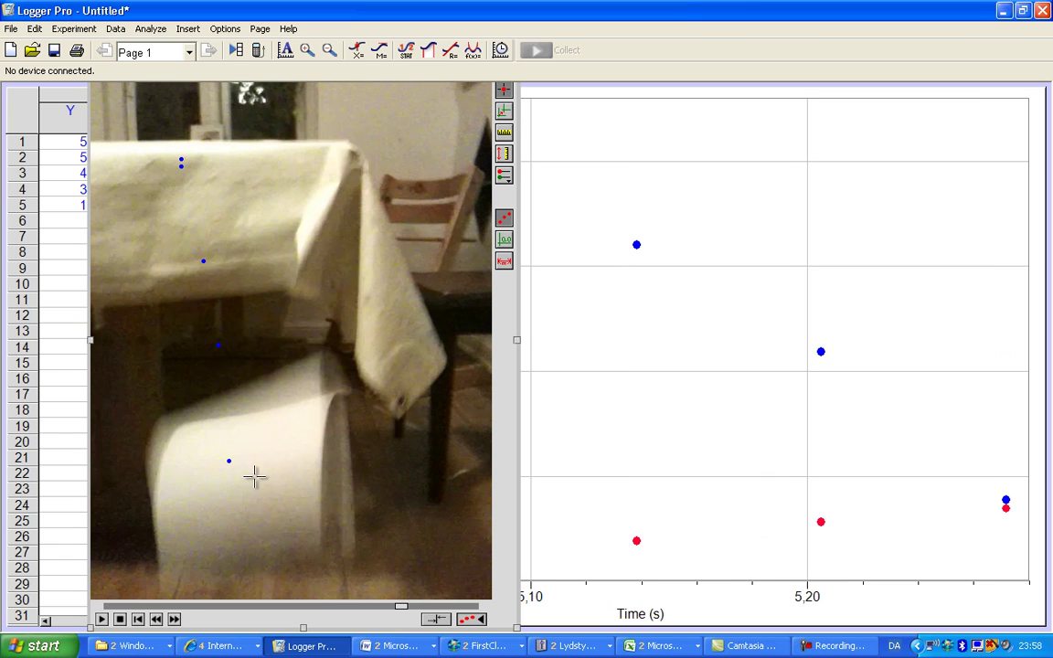
click(243, 592)
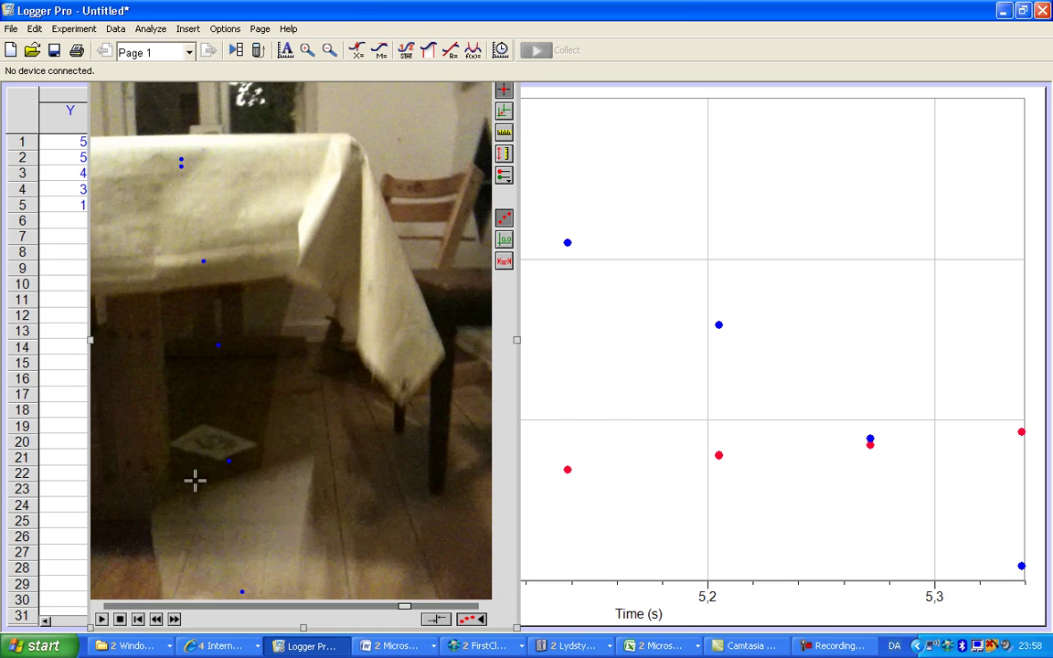
Step: Set the movie scale with a vertical line from the tabletop to the floor and a distance of 1 m
click(509, 137)
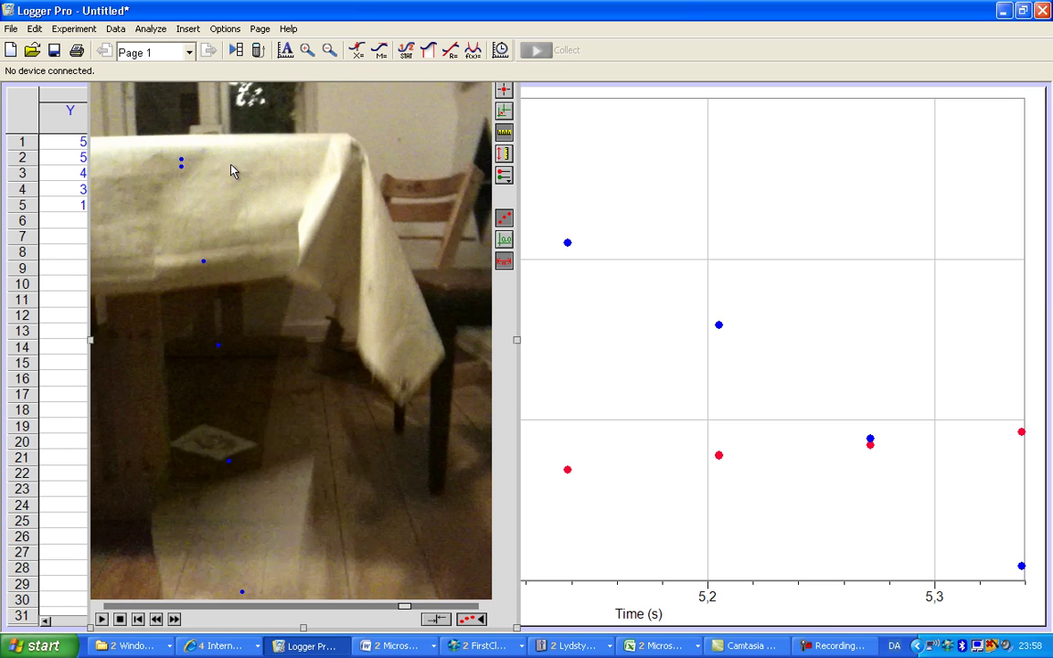
drag(204, 146, 205, 224)
drag(208, 469, 207, 579)
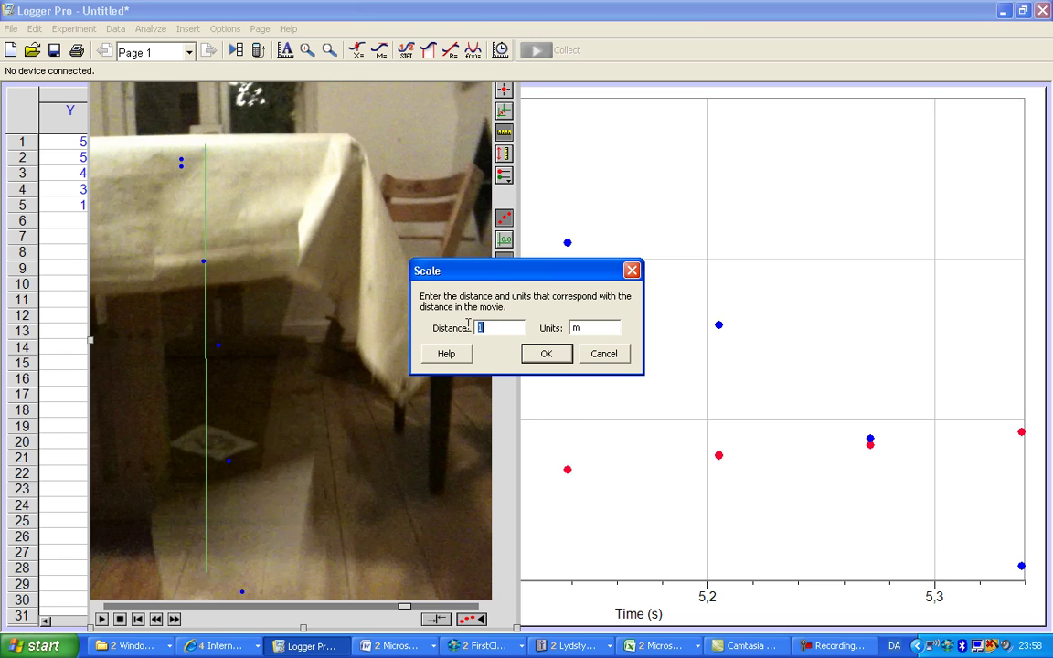
text(2)
key(BackSpace)
text(1)
click(543, 351)
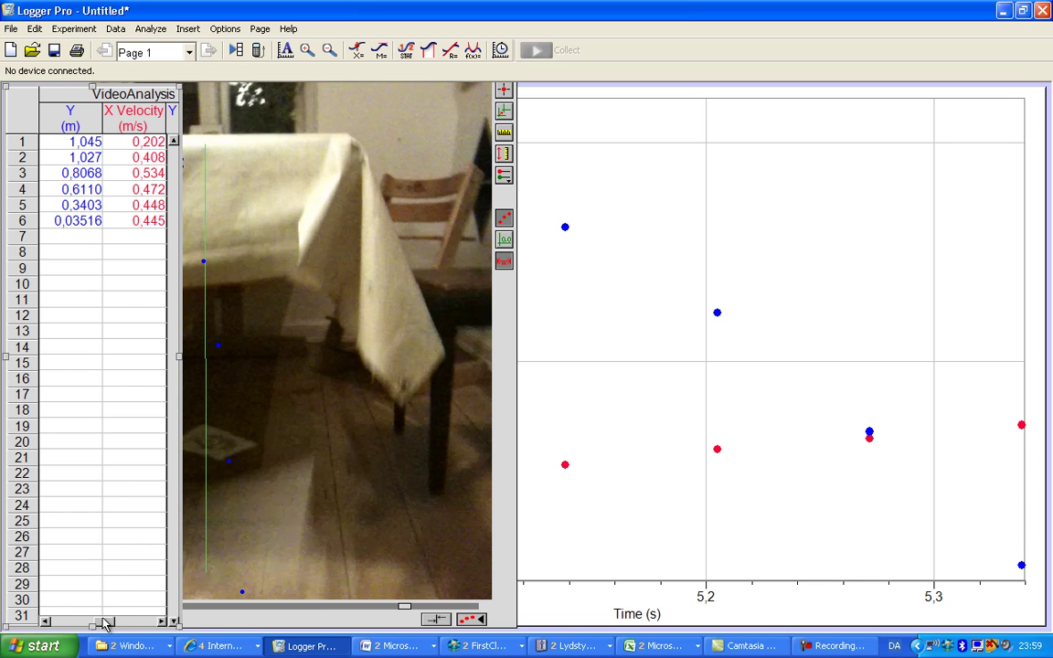
Step: Select and copy the values in rows 1 to 6 of the data table's Time column
drag(104, 623, 50, 622)
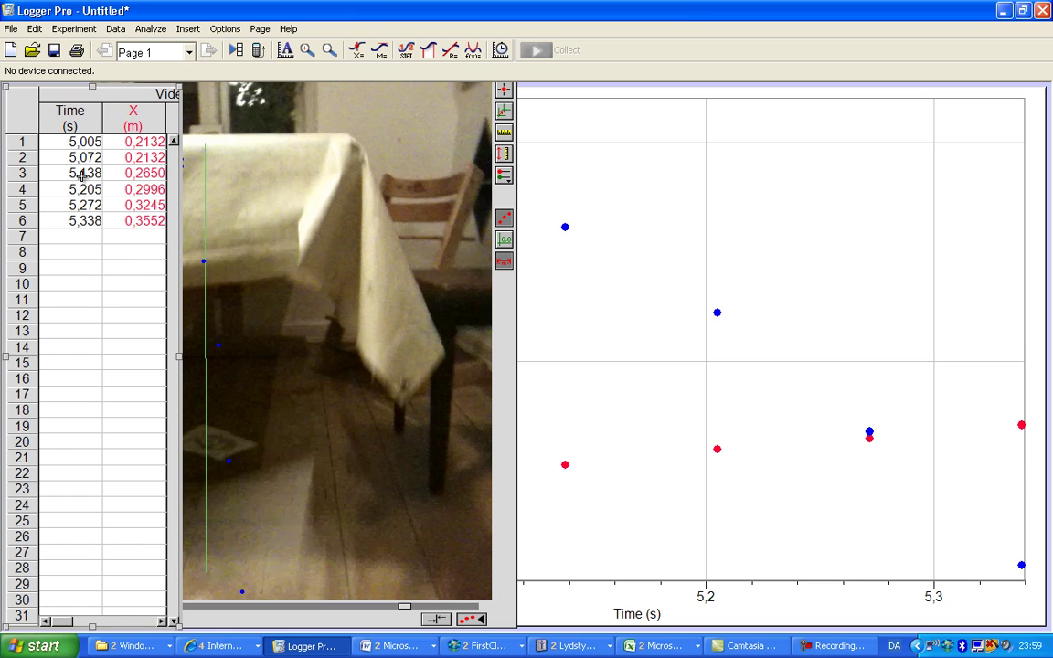
drag(82, 142, 80, 163)
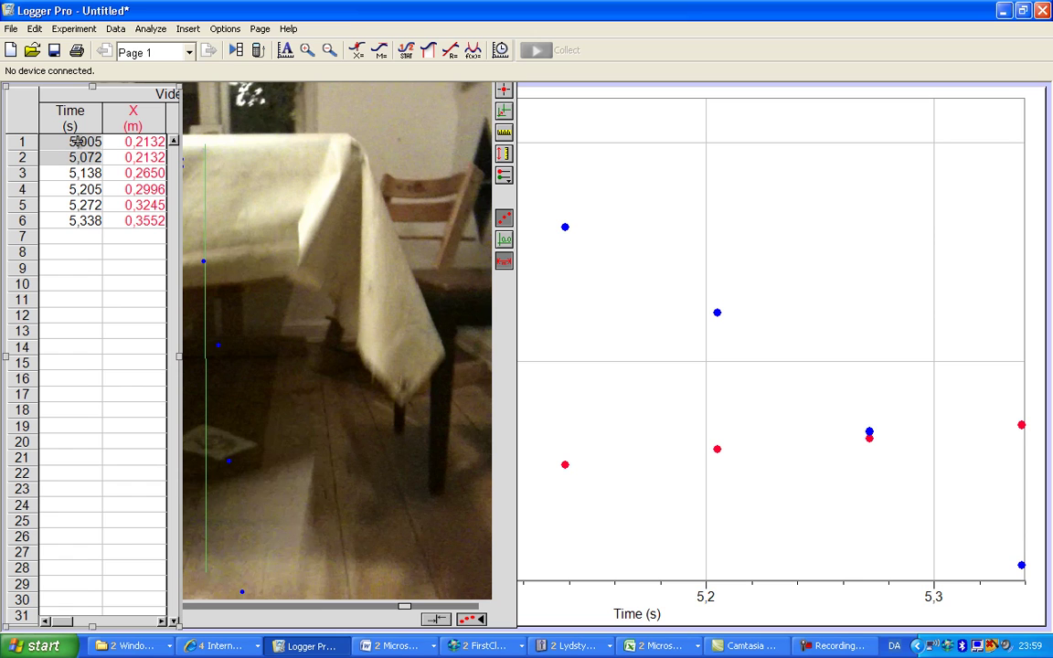
click(77, 141)
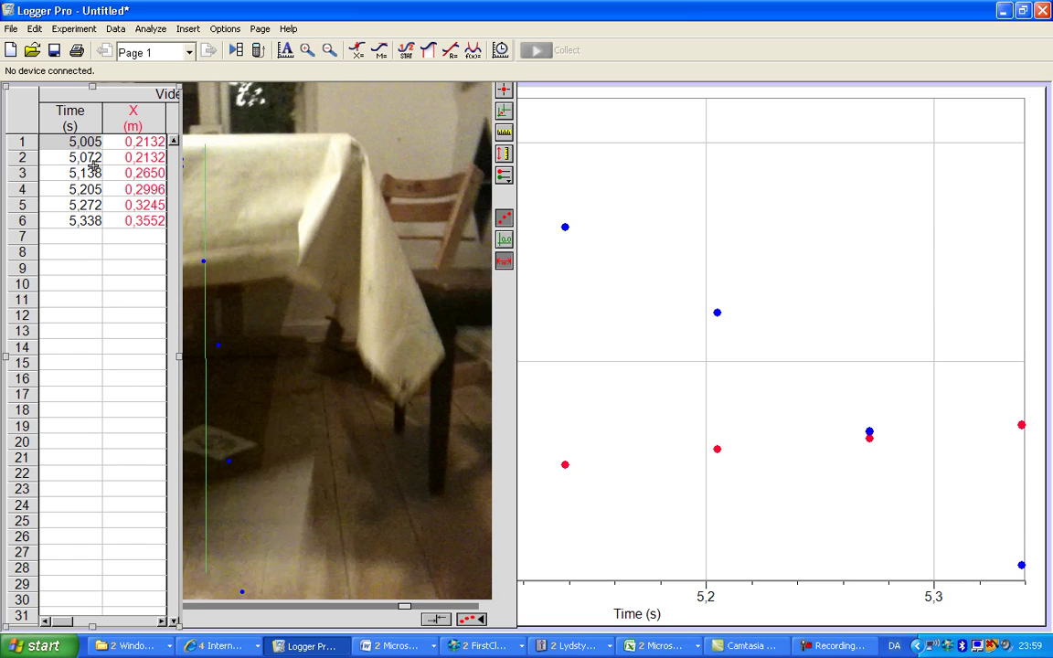
click(70, 220)
shift+click(69, 140)
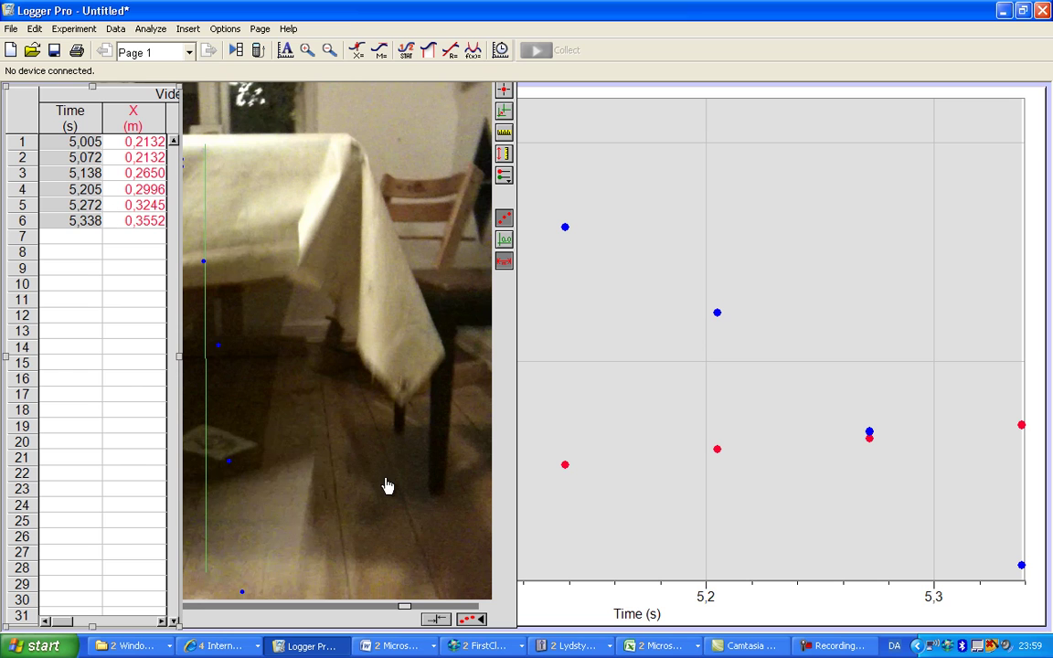
Step: Switch to the Mappe4 workbook in Excel and create a new blank workbook
click(658, 645)
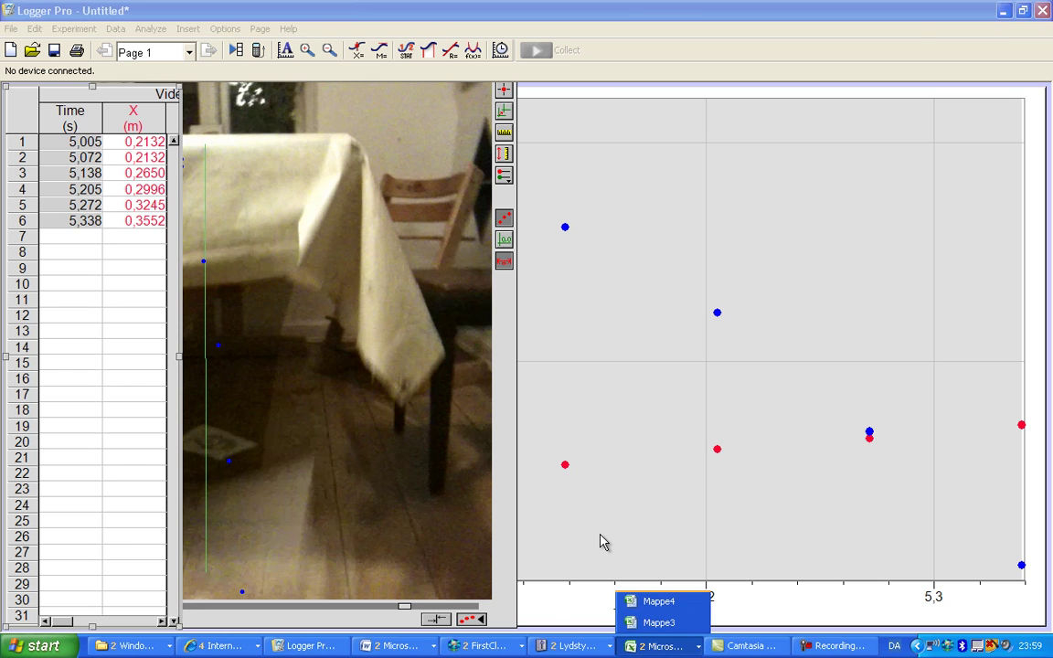
click(634, 602)
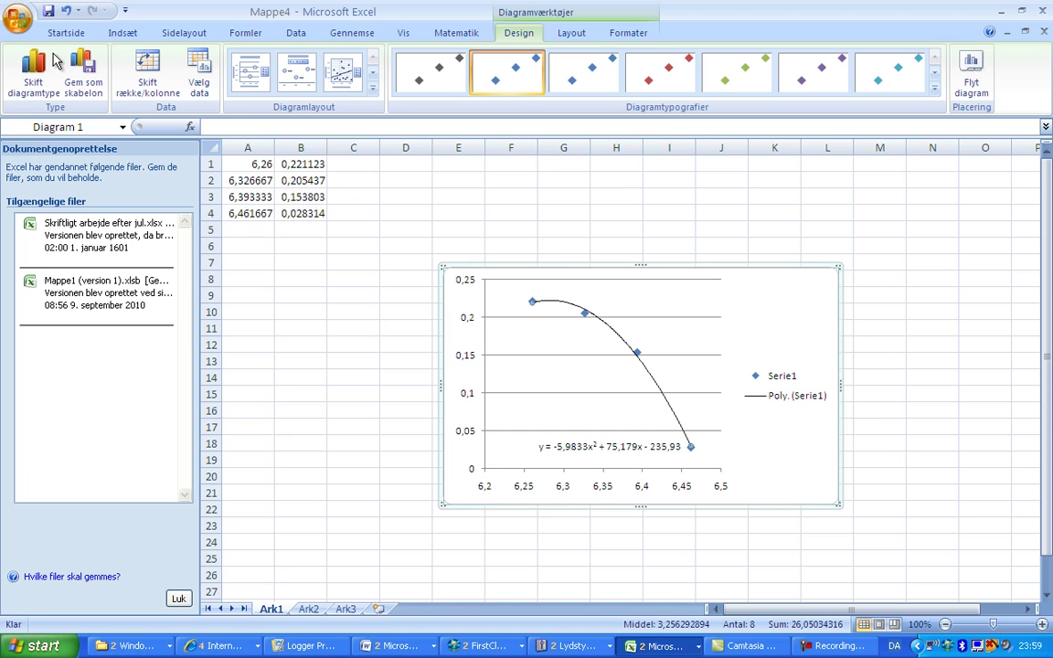
key(alt+f)
key(n)
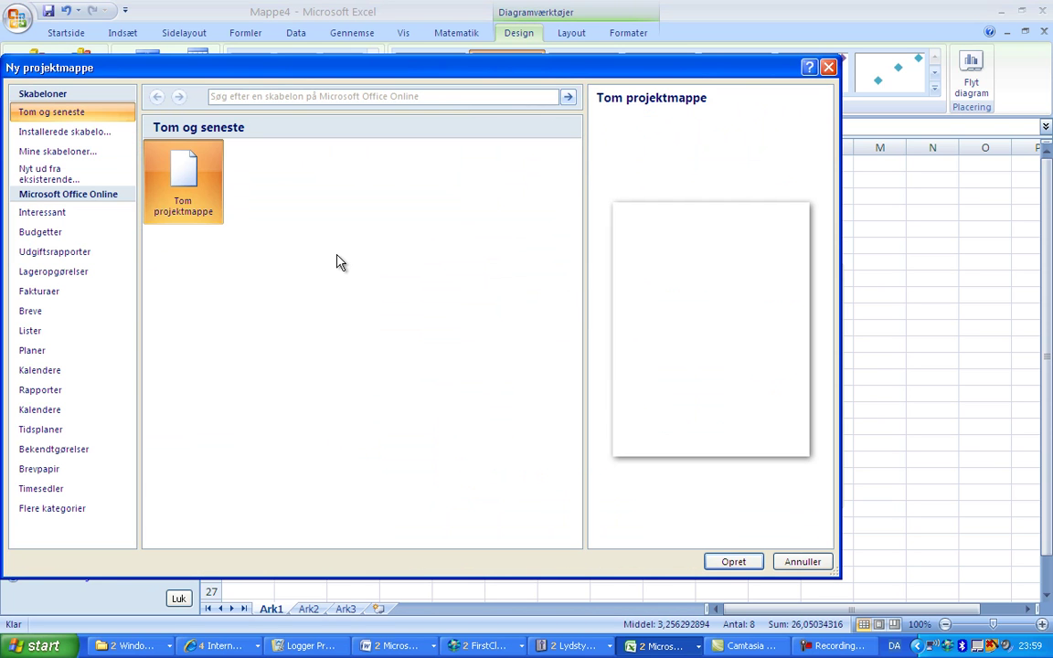
double_click(202, 199)
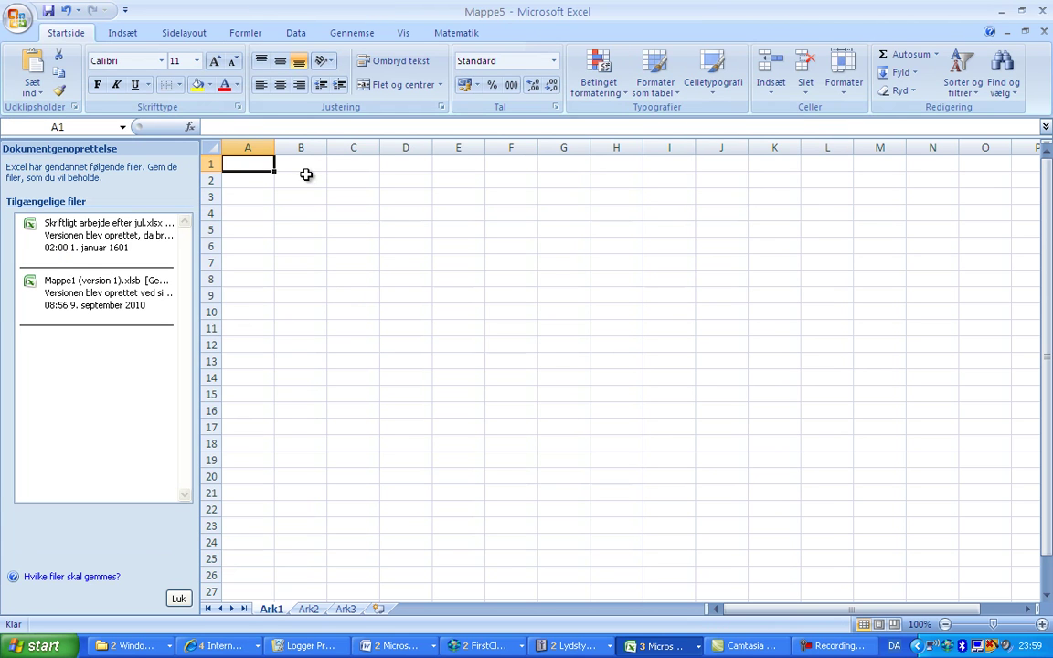
Step: Paste the copied time values into cells A1 to A5 of the new workbook
drag(262, 165, 254, 226)
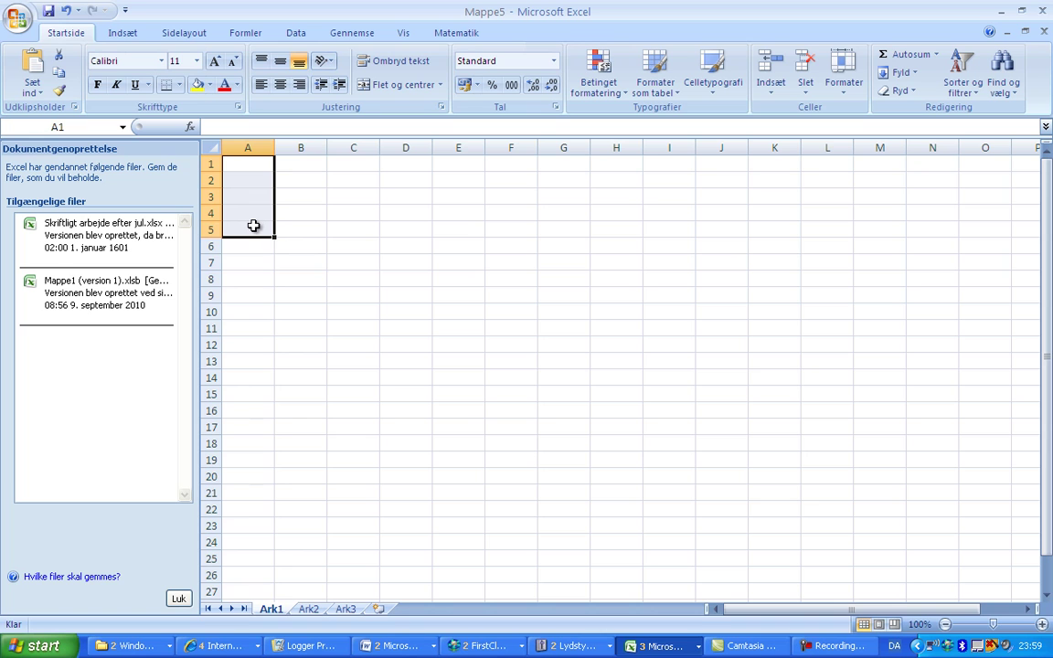
text(5,005 5,071667 5,138333 5,205 5,271667)
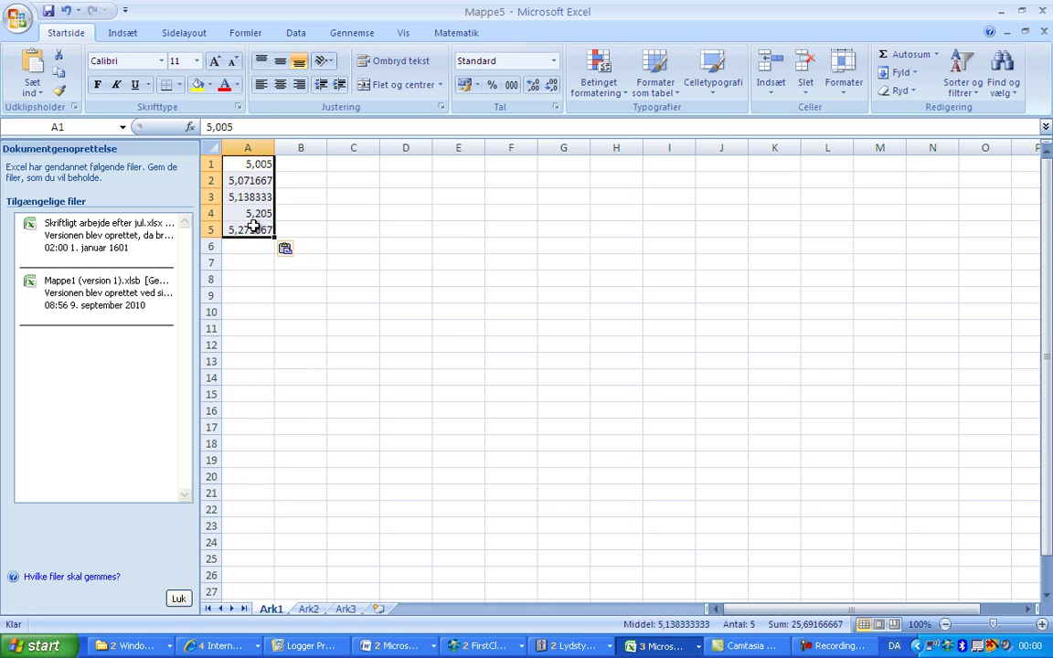
click(292, 275)
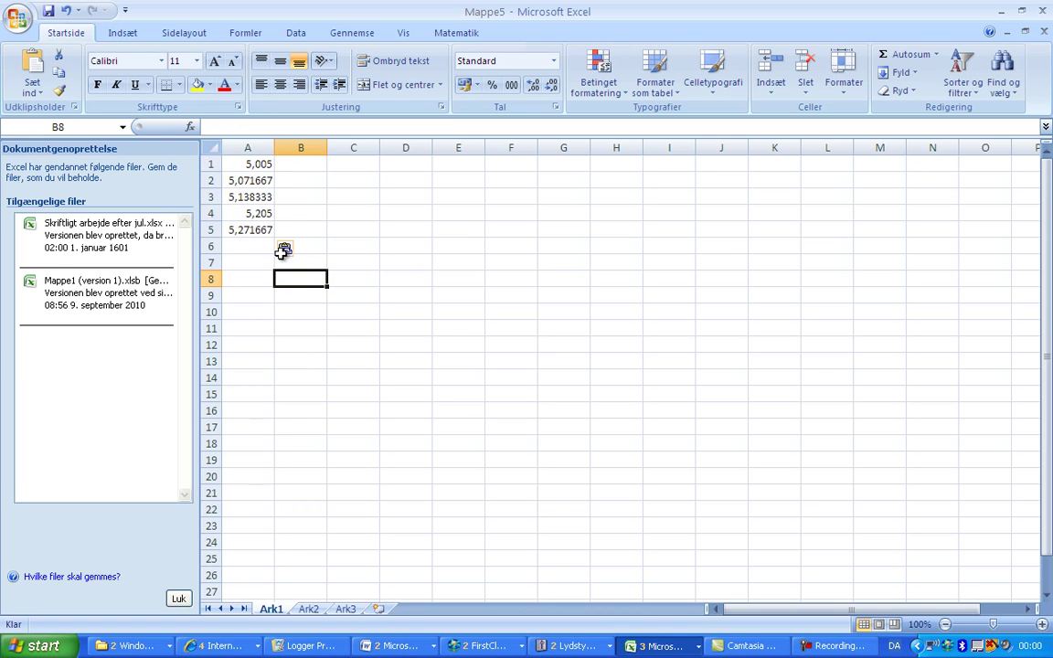
Step: Copy the Y values in rows 1 to 6 of Logger Pro's data table into cells B1 to B6 of the Excel workbook
click(291, 165)
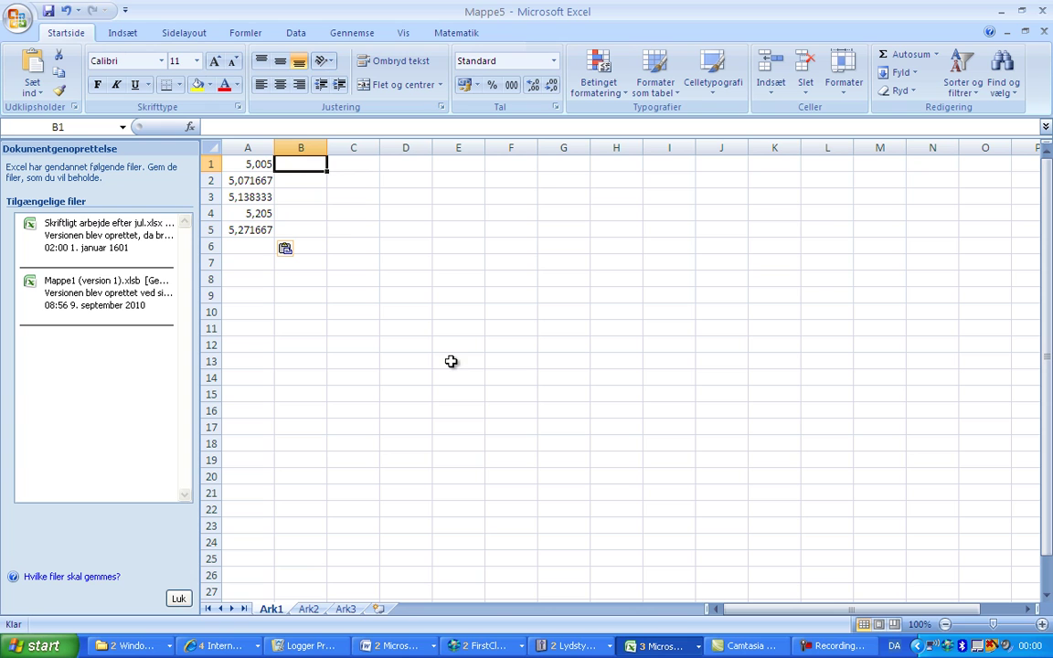
key(alt+Tab)
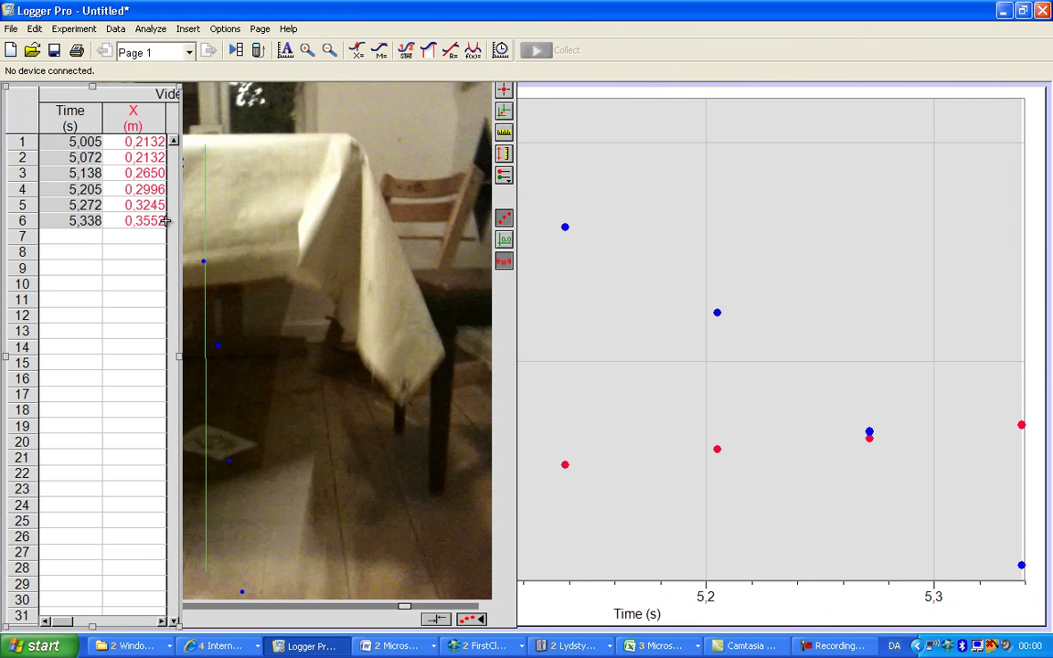
click(130, 263)
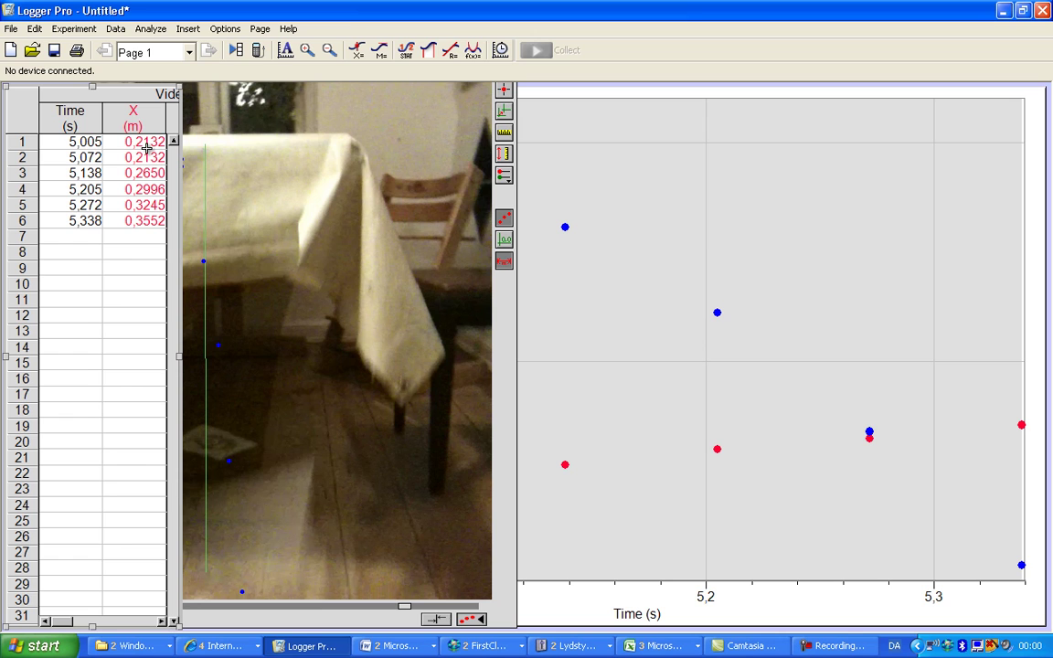
click(161, 622)
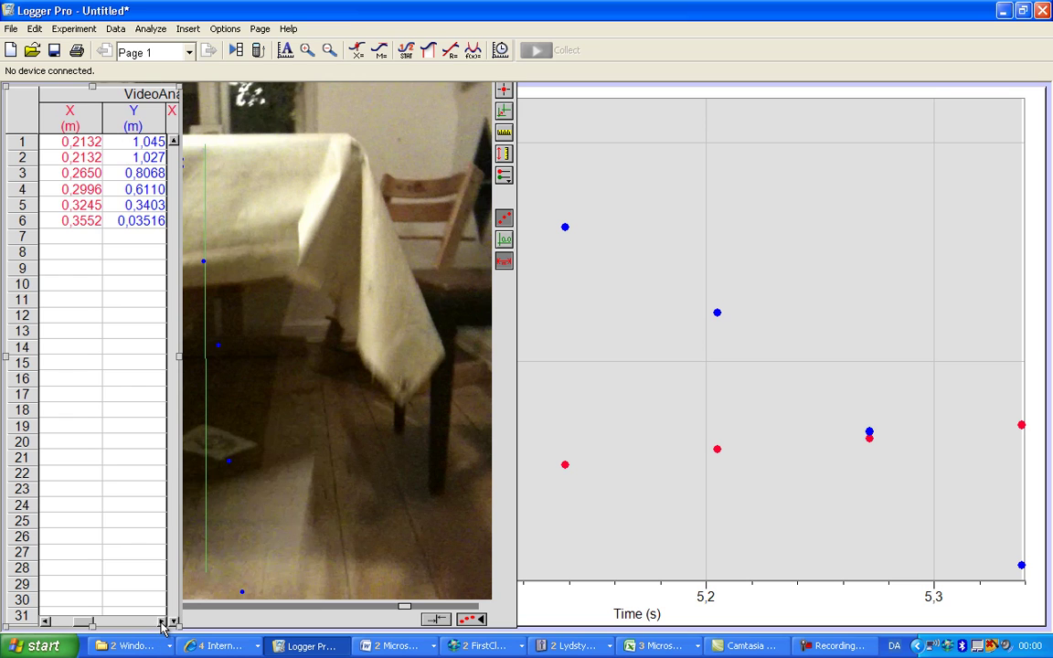
click(142, 144)
drag(138, 198, 136, 228)
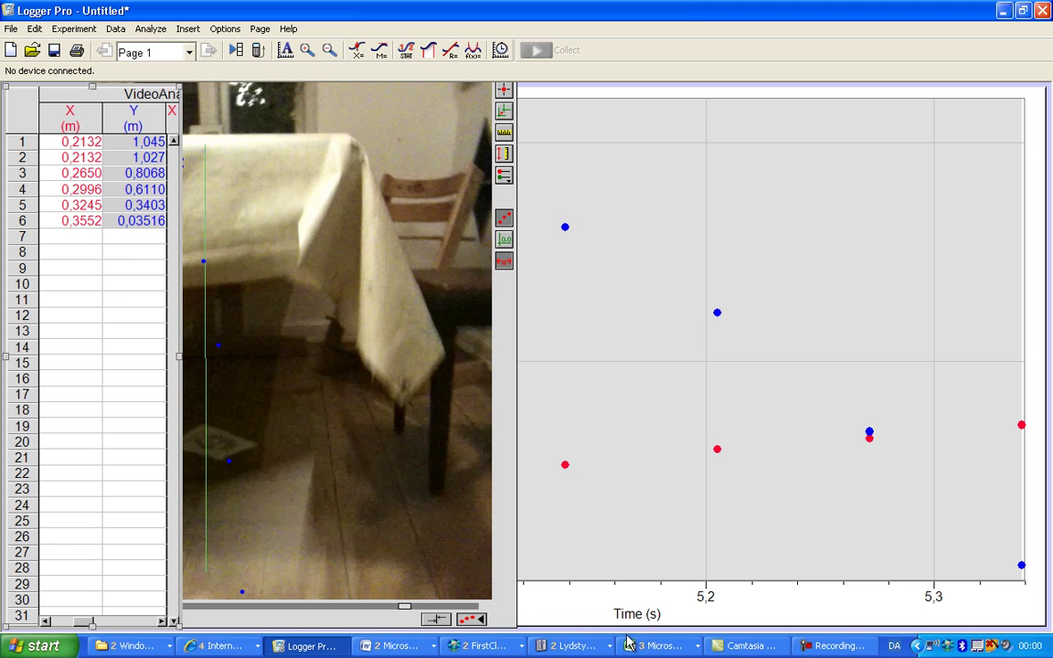
key(alt+Tab)
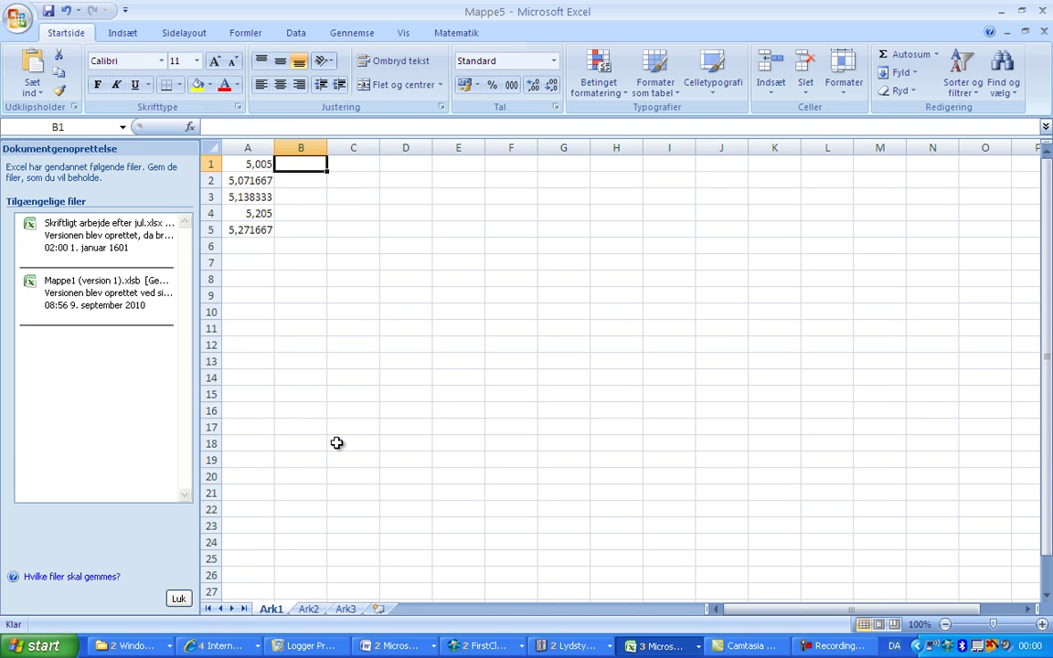
text(1,044758 1,027484 0,806755 0,610978 0,340345 0,035163)
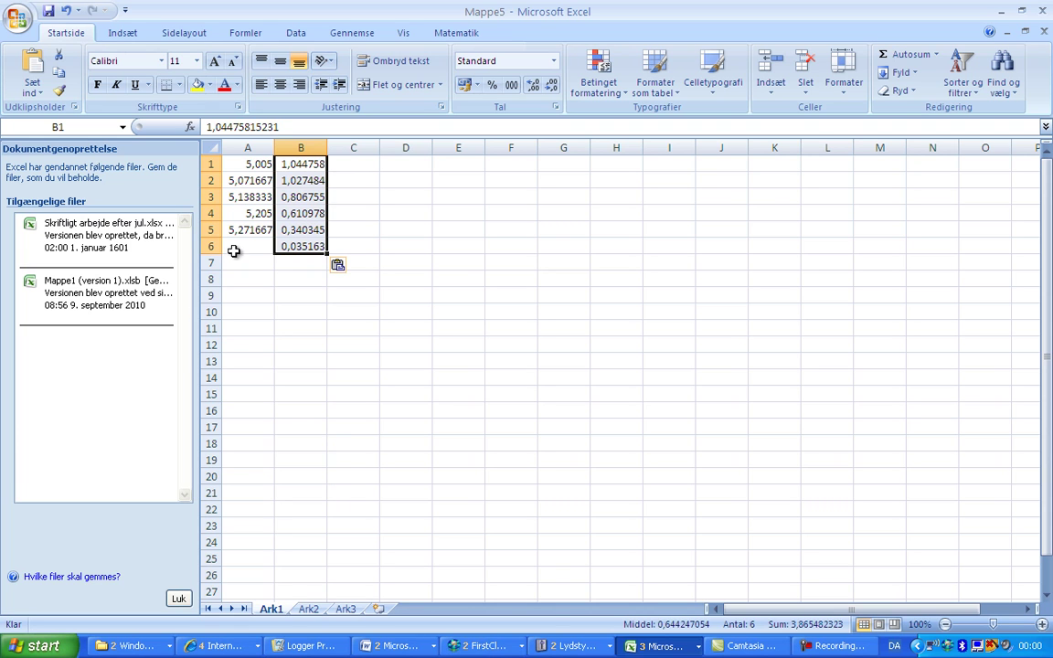
Step: Copy the missing Time value in row 6 of Logger Pro's data table into cell A6 of the Excel workbook
click(234, 251)
key(alt+Tab)
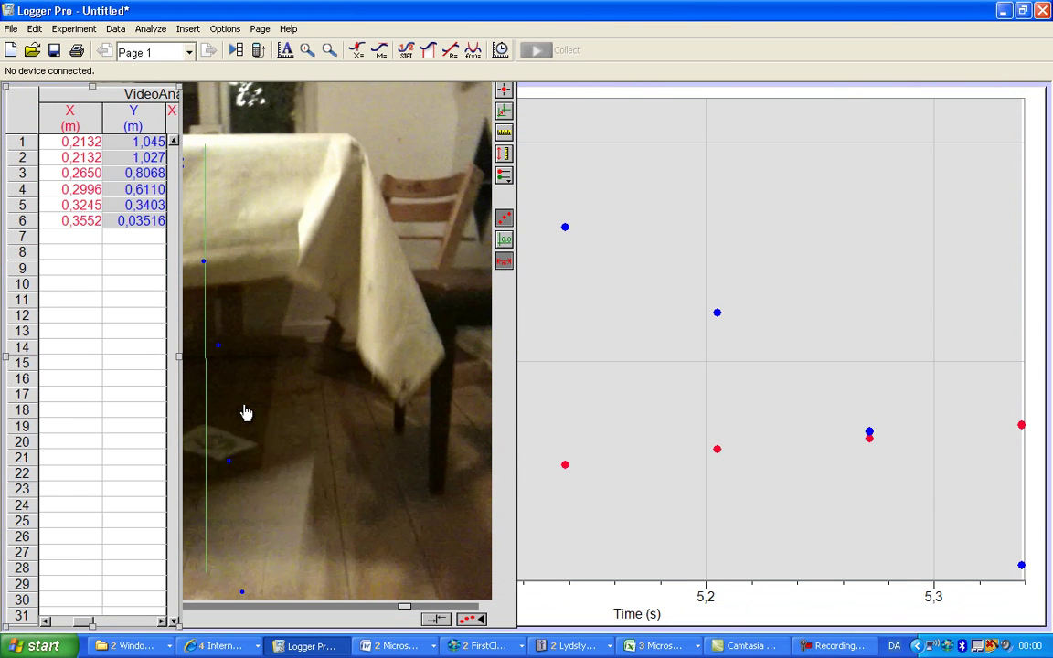
click(45, 622)
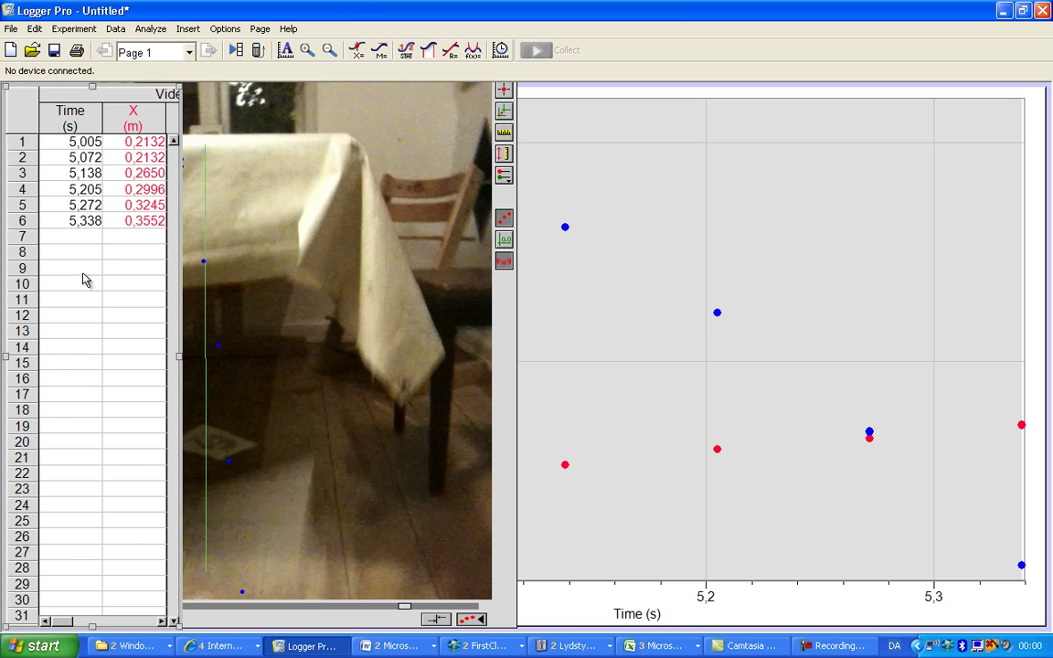
click(83, 222)
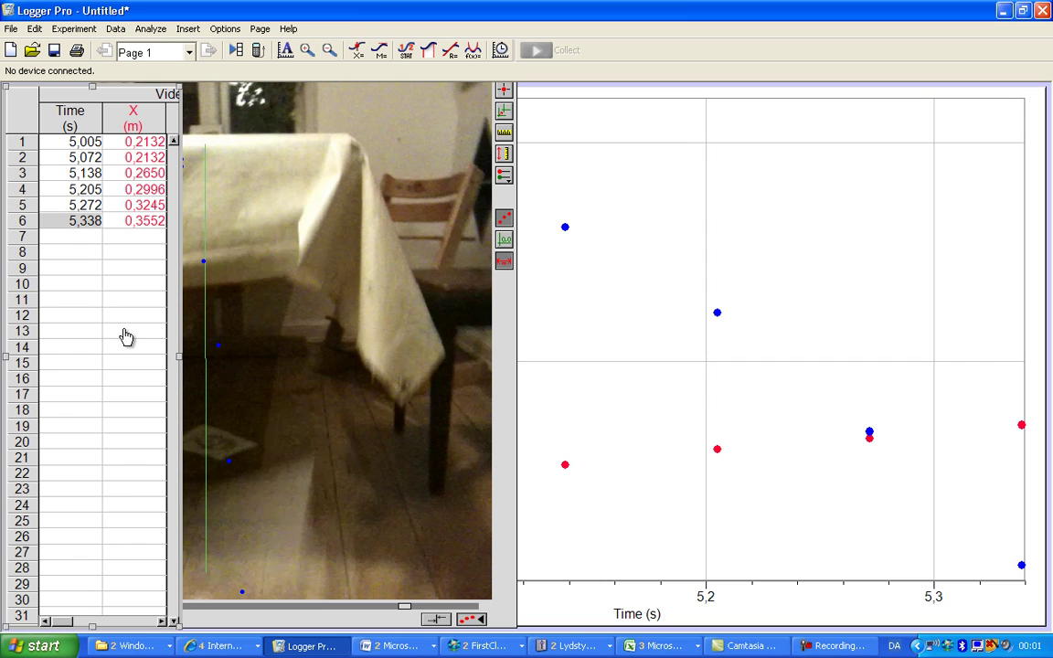
key(alt+Tab)
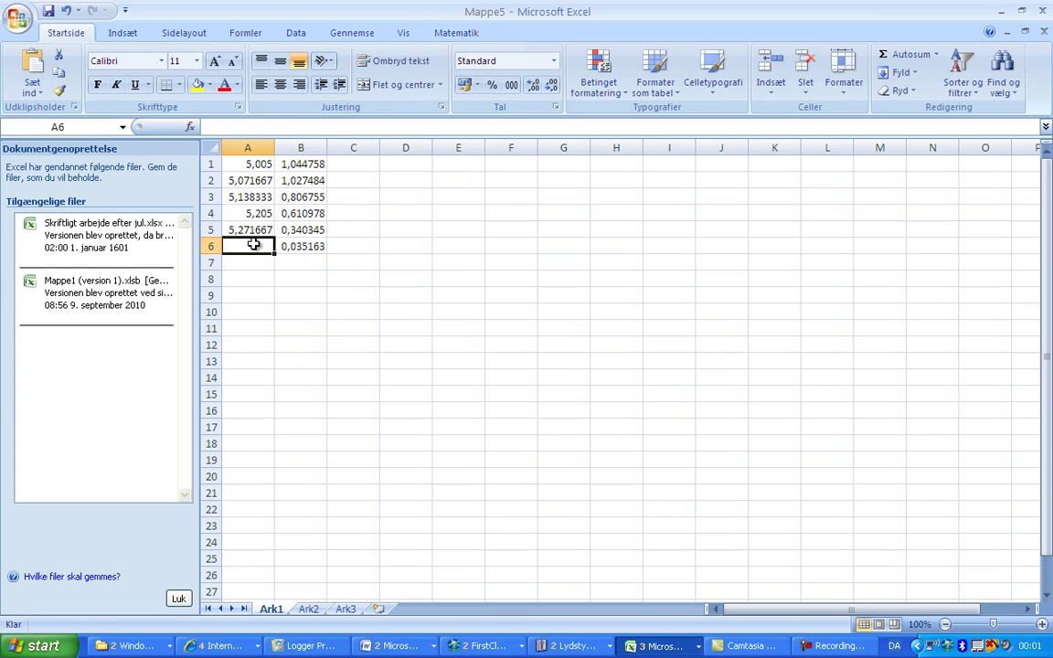
key(ctrl+v)
click(293, 262)
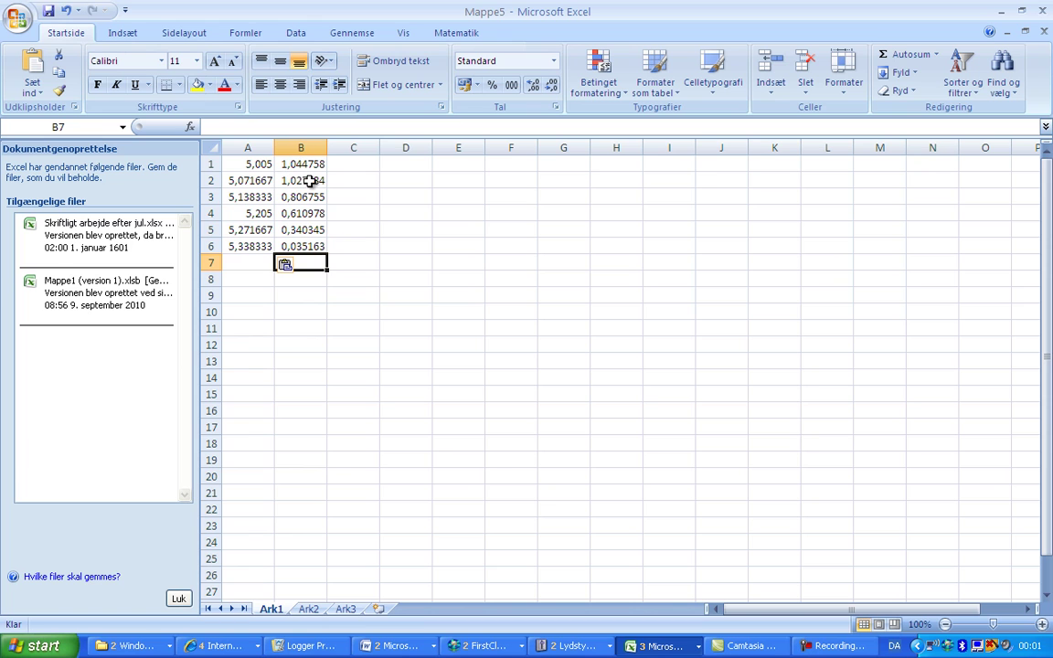
Step: Insert a markers-only scatter chart of the time and Y data in cells A1 to B6
drag(263, 165, 312, 243)
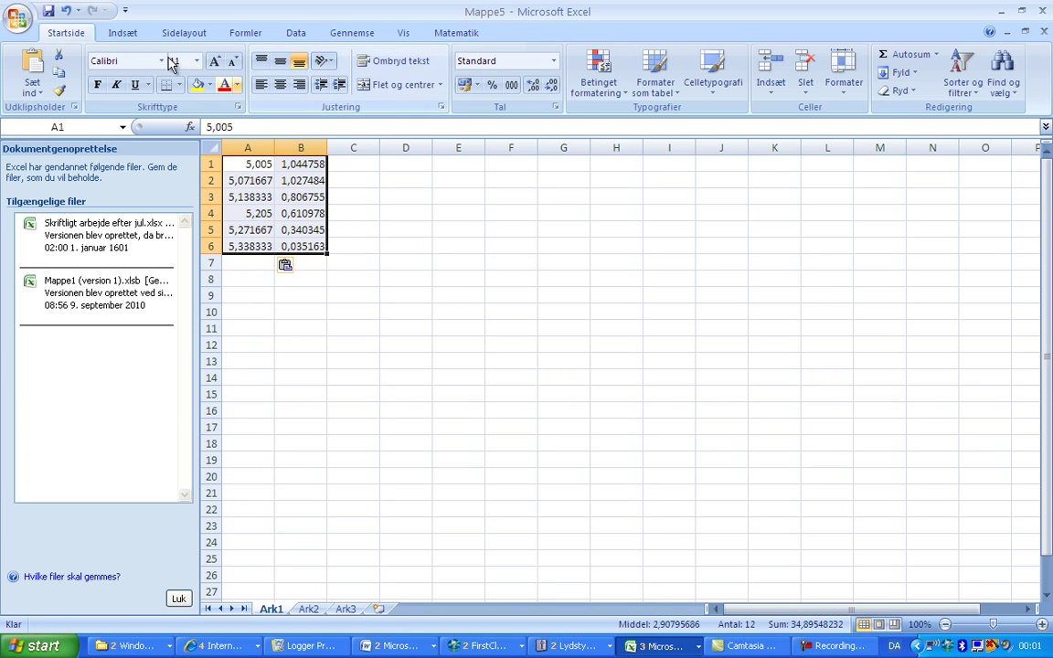
click(128, 33)
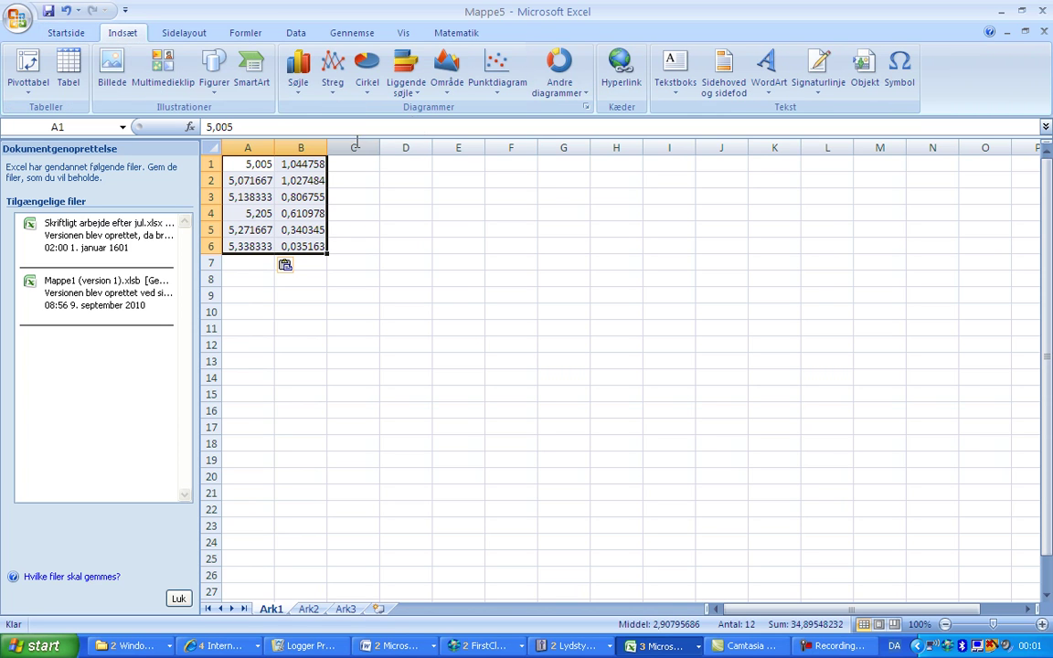
click(492, 85)
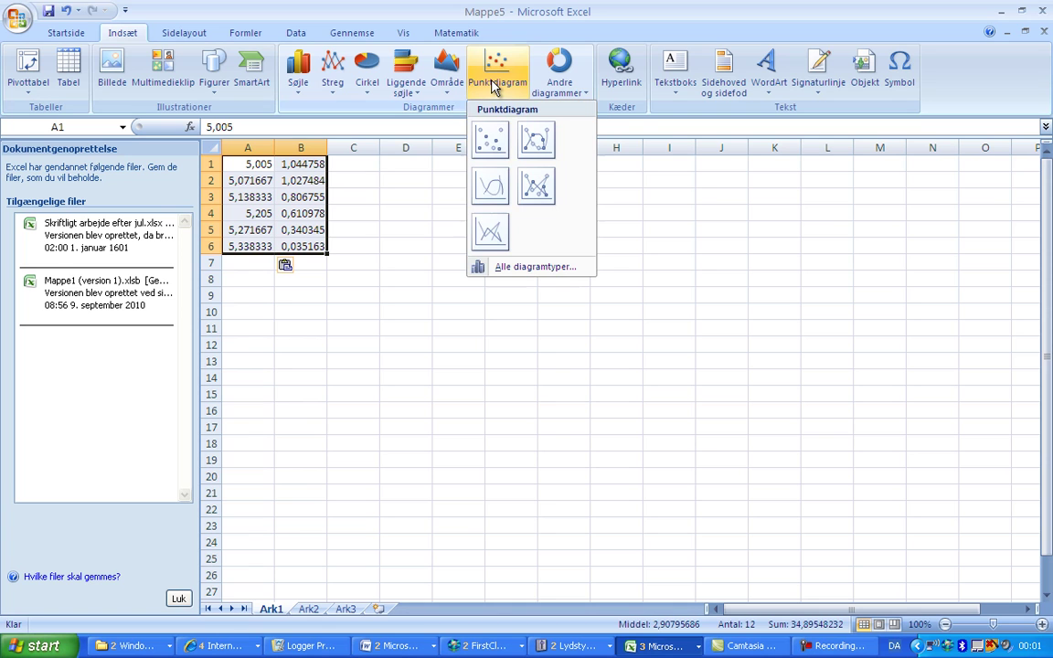
click(485, 134)
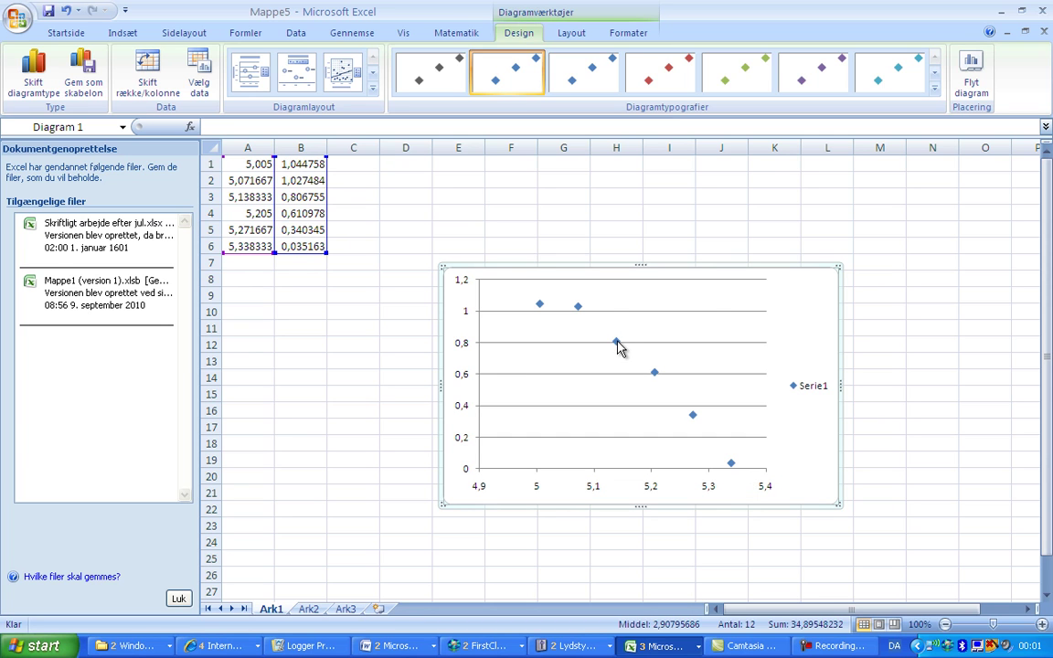
Step: Add a second-order polynomial trendline to the chart's data series and display its equation on the chart
right_click(617, 345)
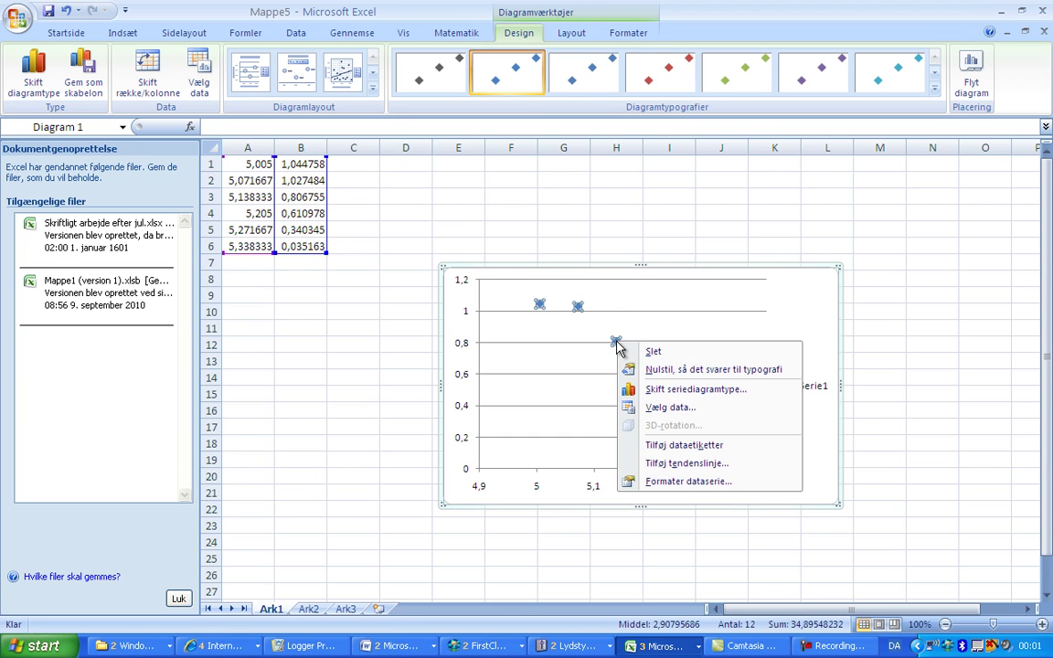
click(674, 464)
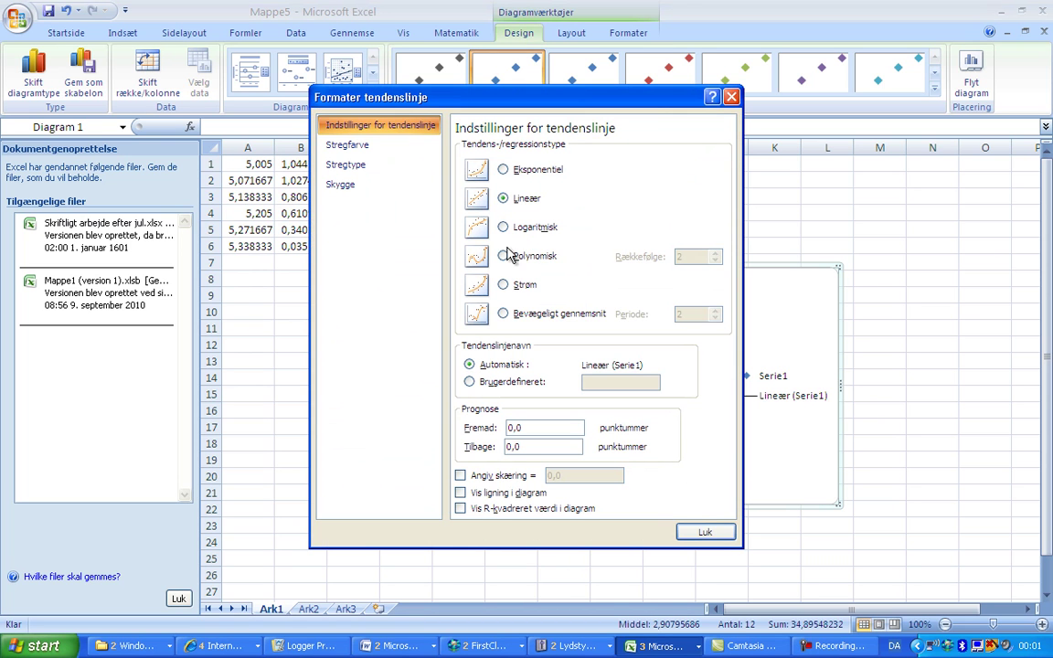
click(503, 257)
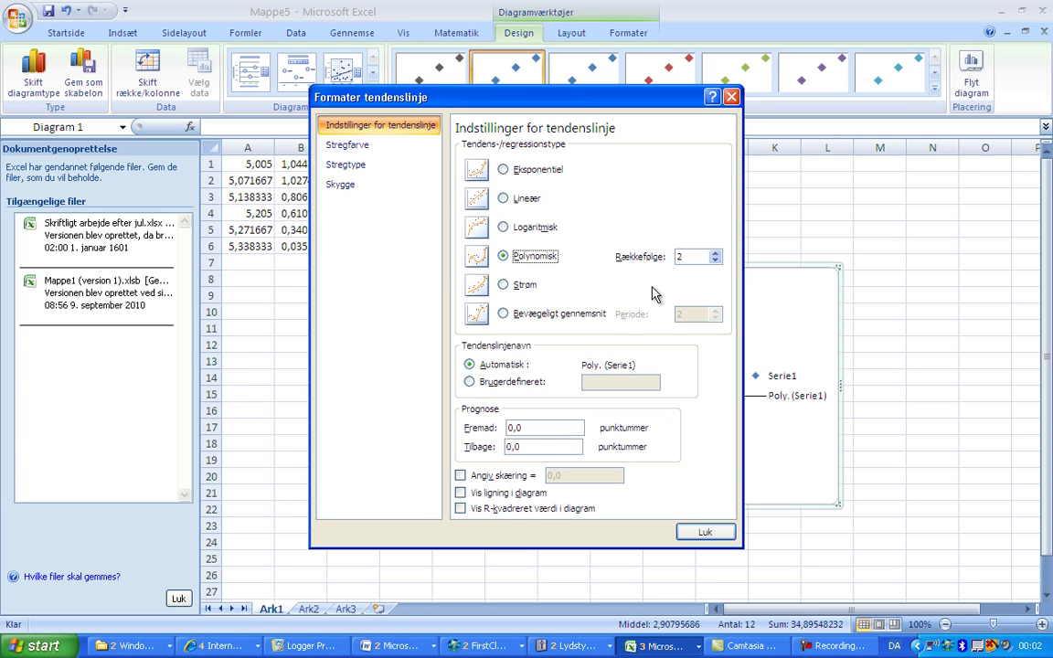
click(461, 493)
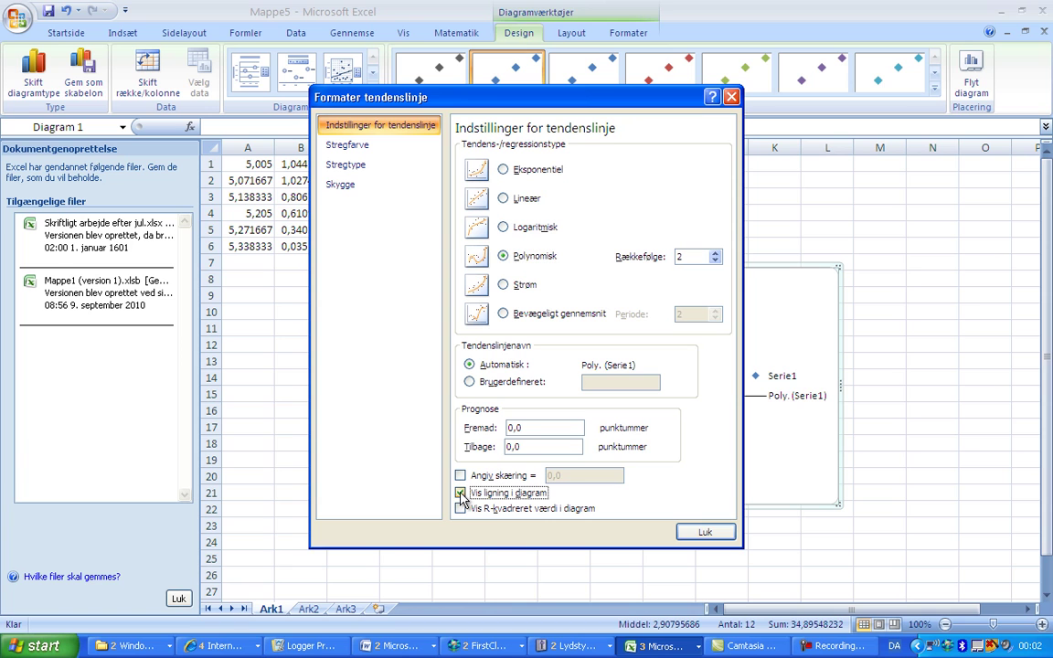
click(706, 531)
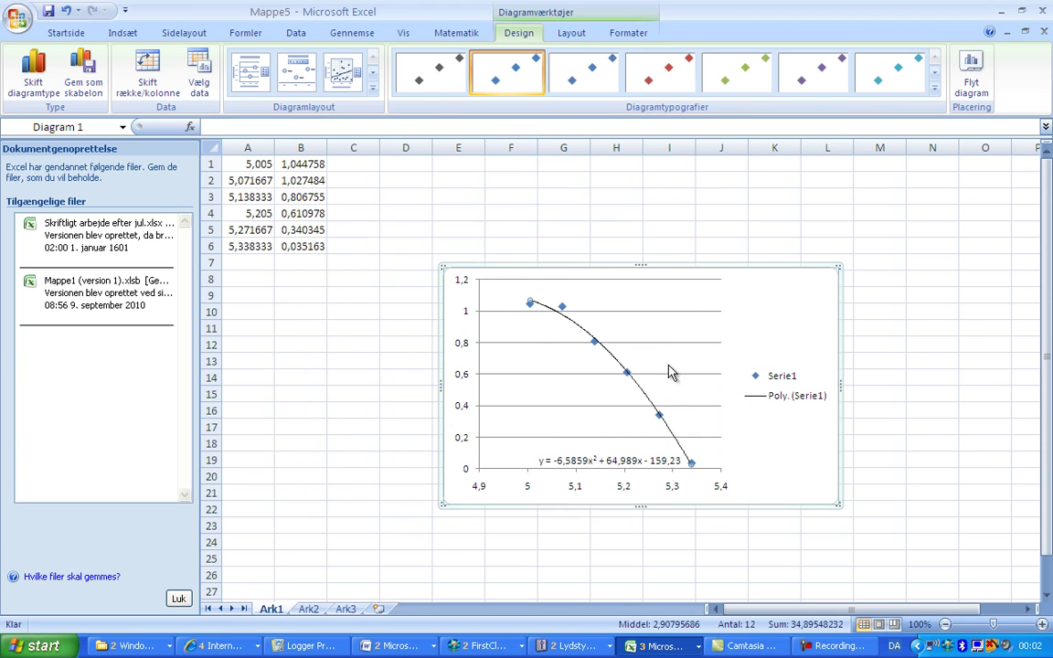